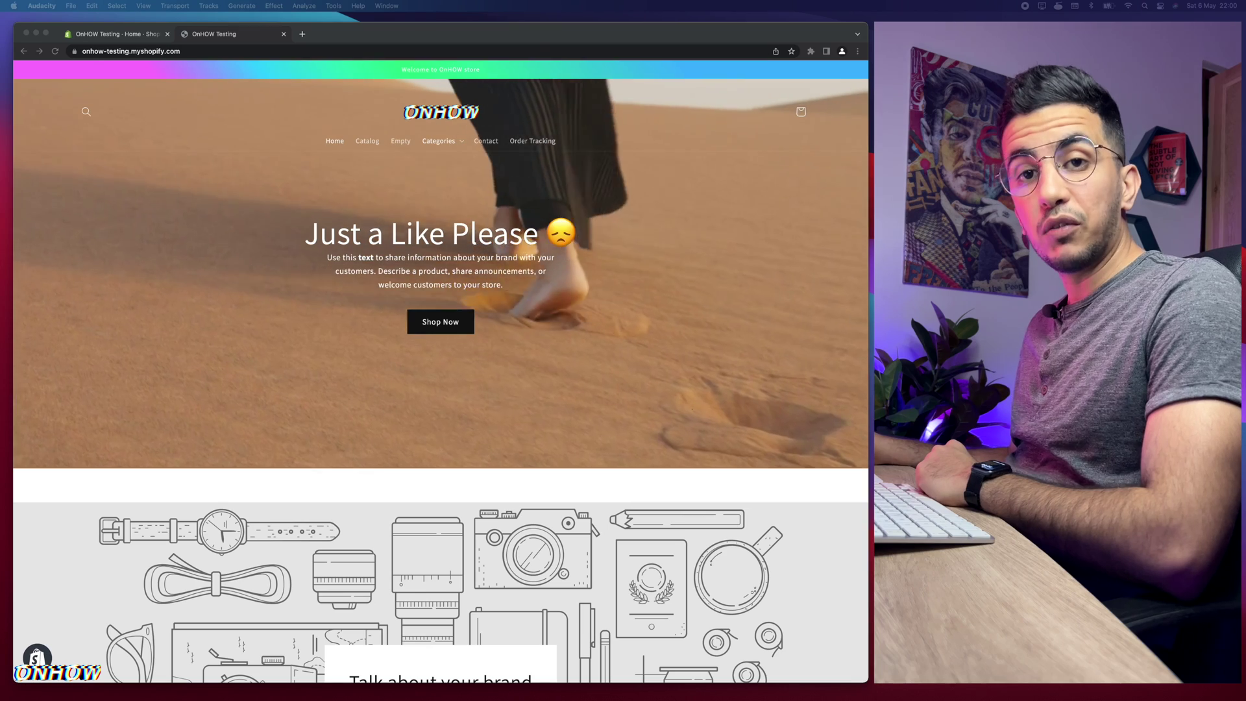
# Browse the storefront's featured products, then reach the sold-out short long sleeve tshirt card on catalog page 2.
pyautogui.click(668, 119)
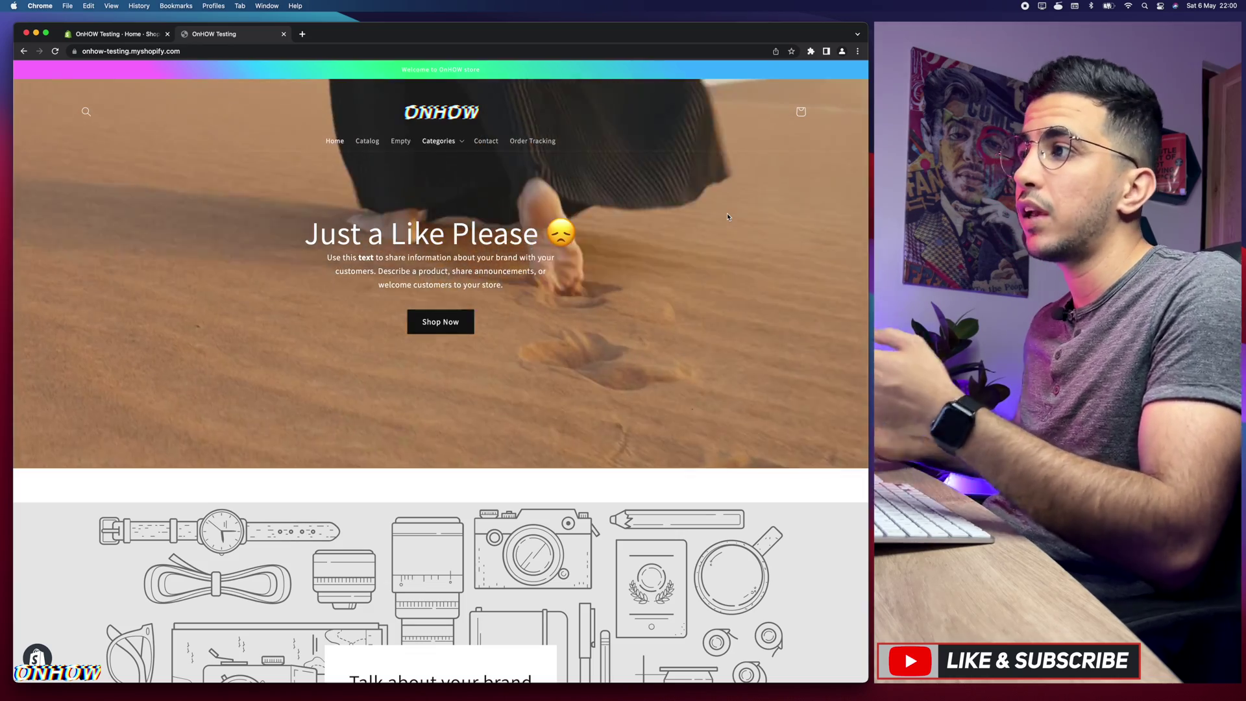
pyautogui.scroll(-6, 581, 404)
pyautogui.scroll(-6, 580, 404)
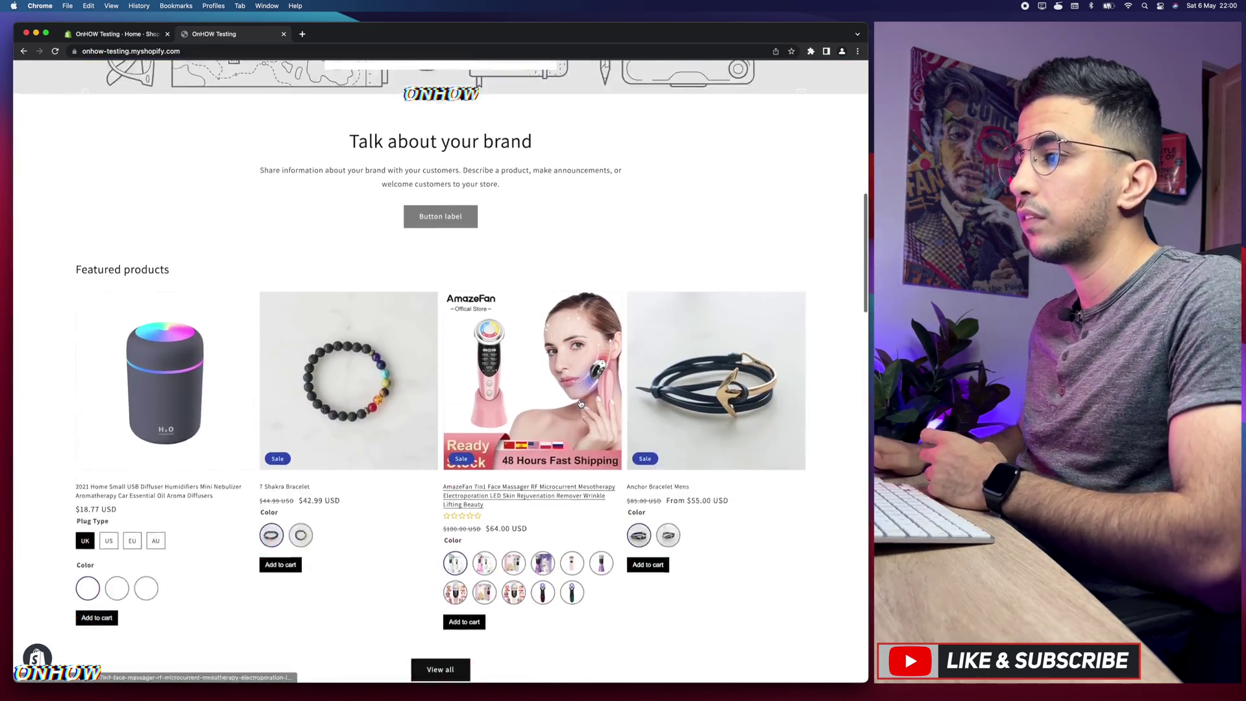
pyautogui.scroll(5, 267, 332)
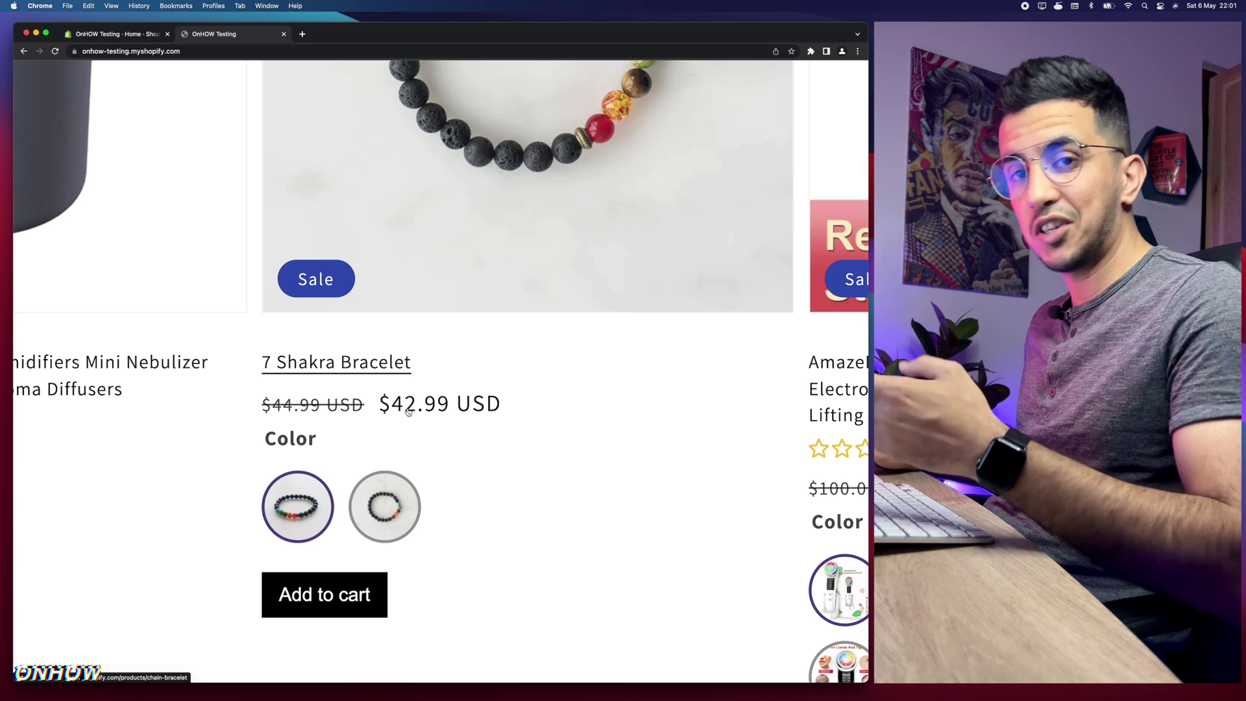
pyautogui.scroll(-3, 389, 407)
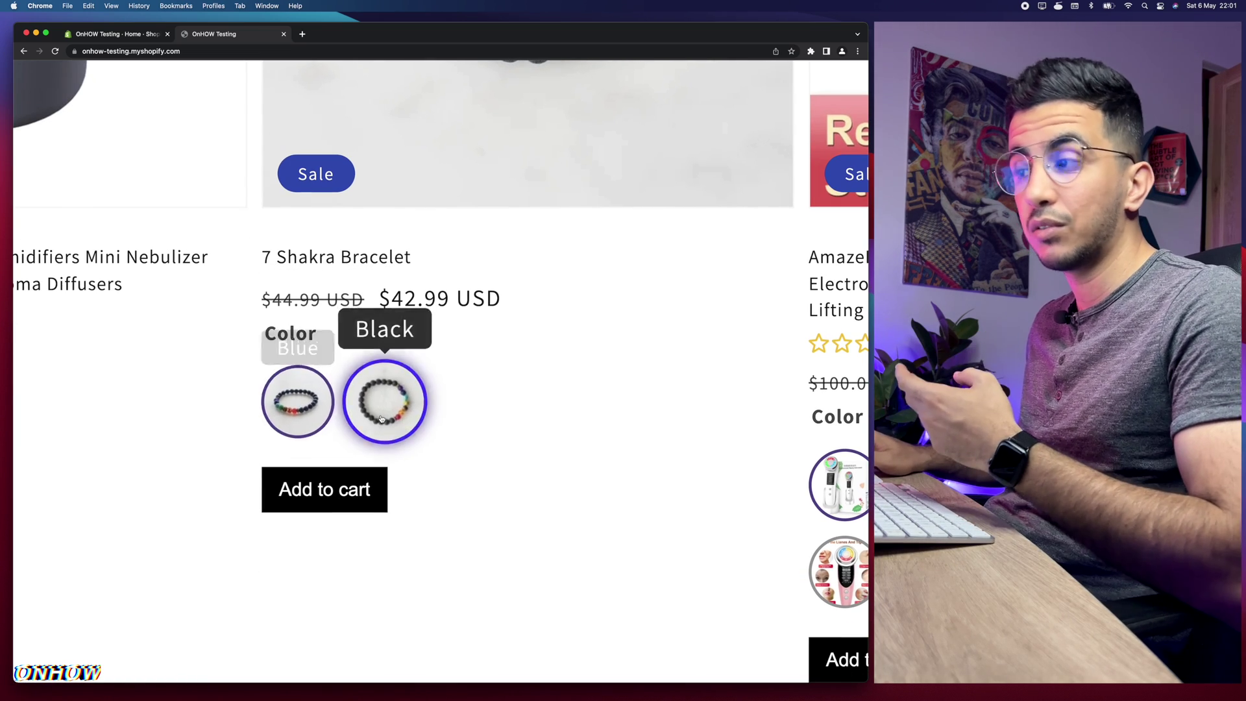
pyautogui.hscroll(5, 381, 418)
pyautogui.scroll(-1, 383, 415)
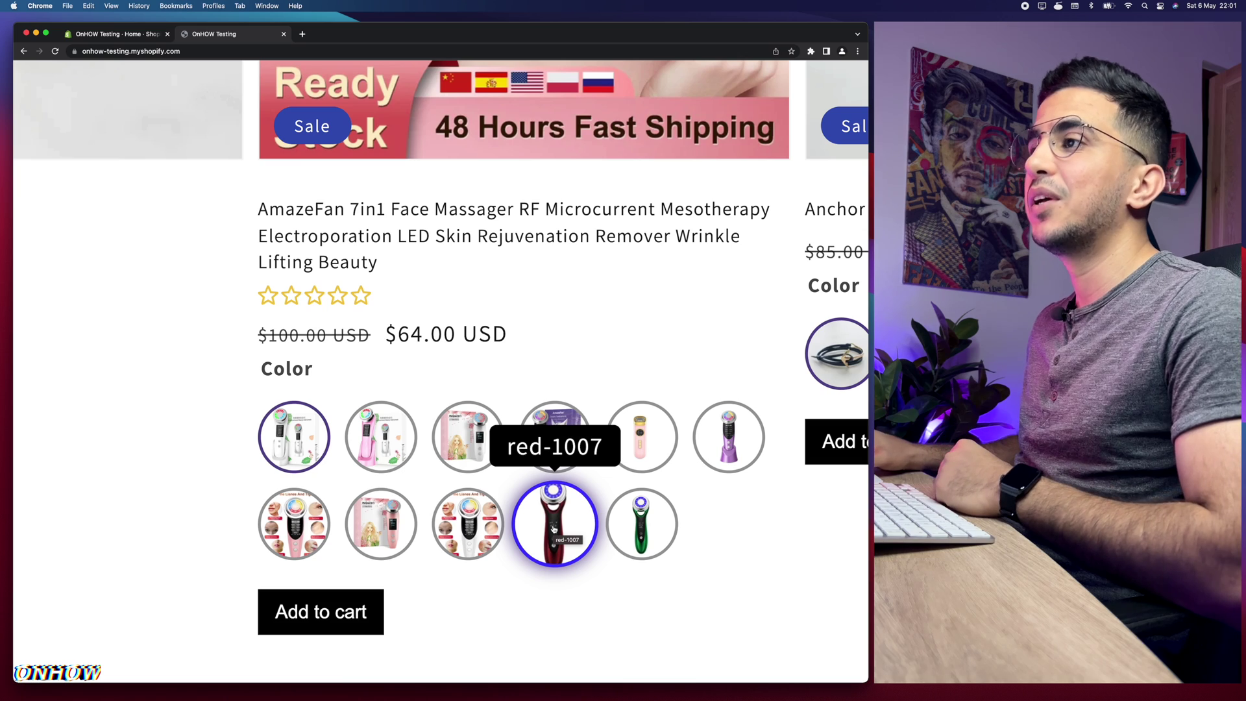
pyautogui.scroll(-5, 554, 529)
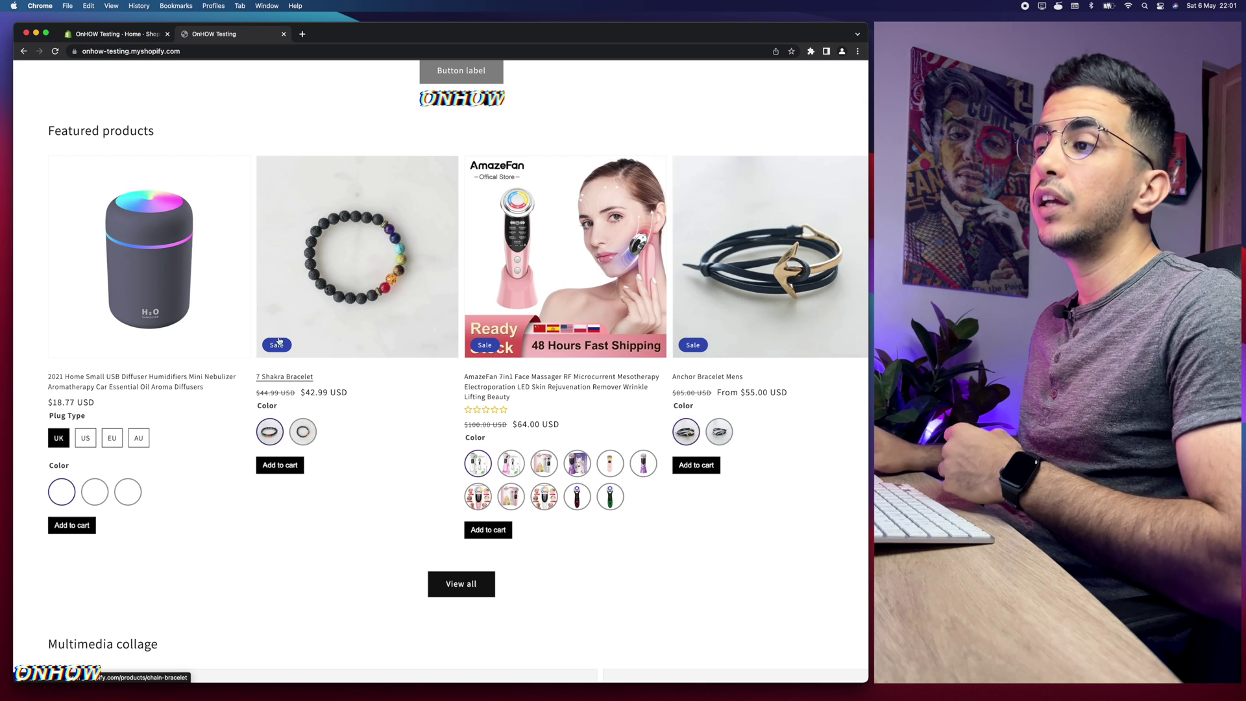
pyautogui.scroll(5, 307, 342)
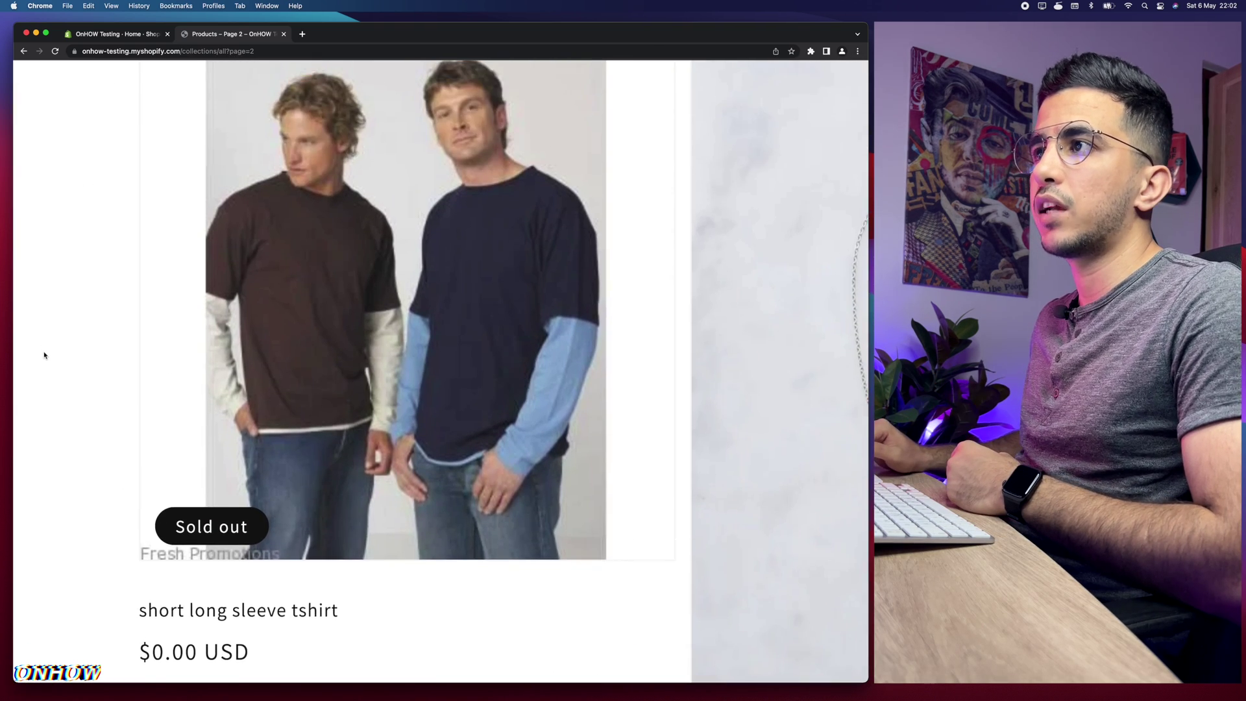
pyautogui.scroll(-3, 44, 355)
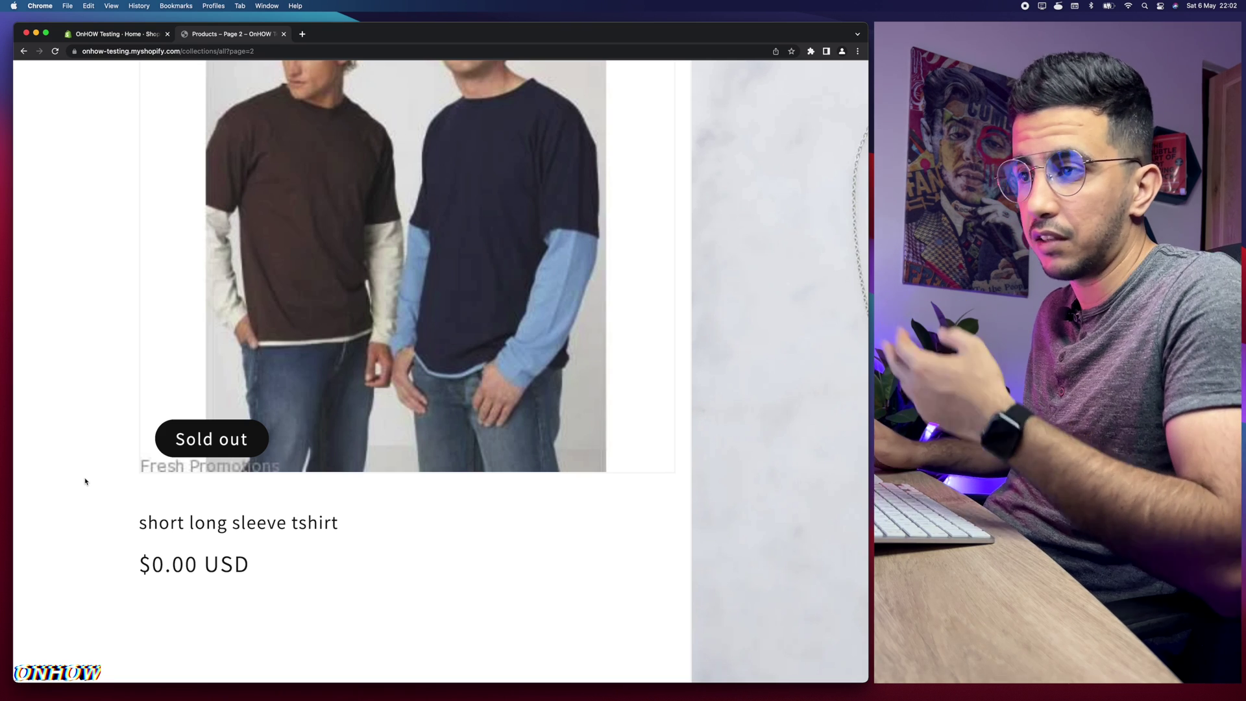
# Open the short long sleeve tshirt product page from the catalog.
pyautogui.scroll(3, 85, 481)
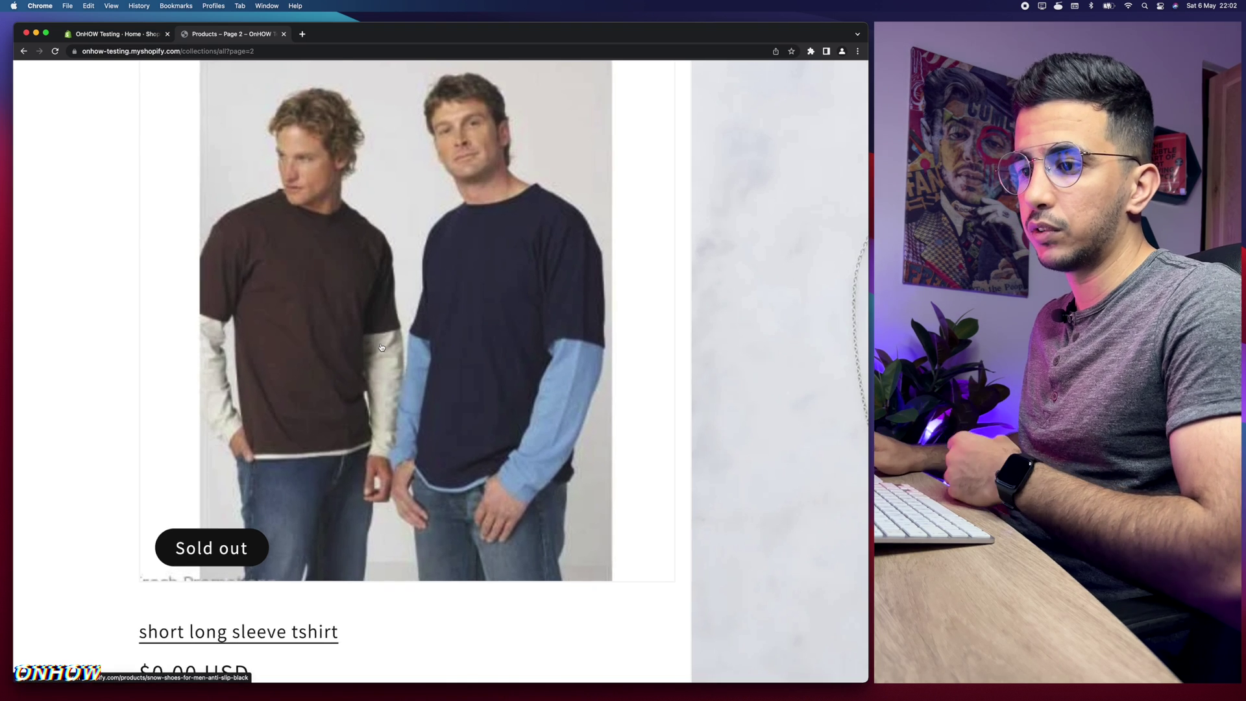
pyautogui.scroll(-1, 381, 348)
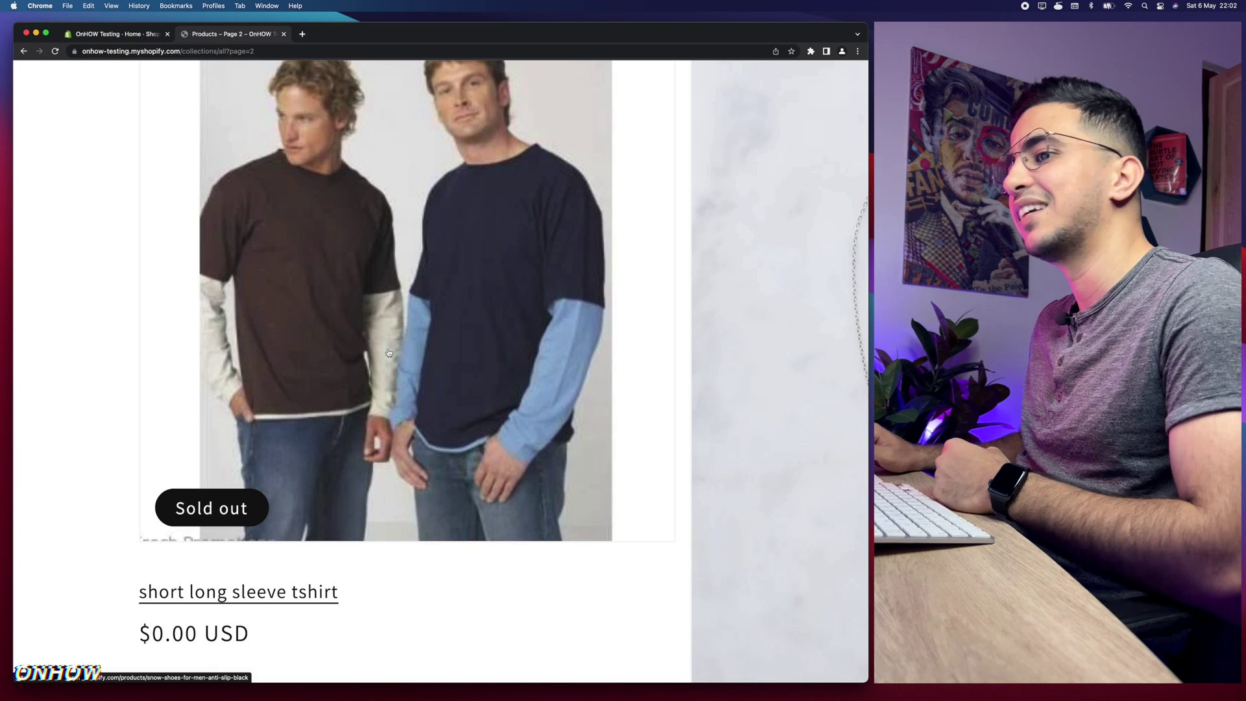
pyautogui.scroll(-1, 389, 352)
pyautogui.scroll(1, 389, 352)
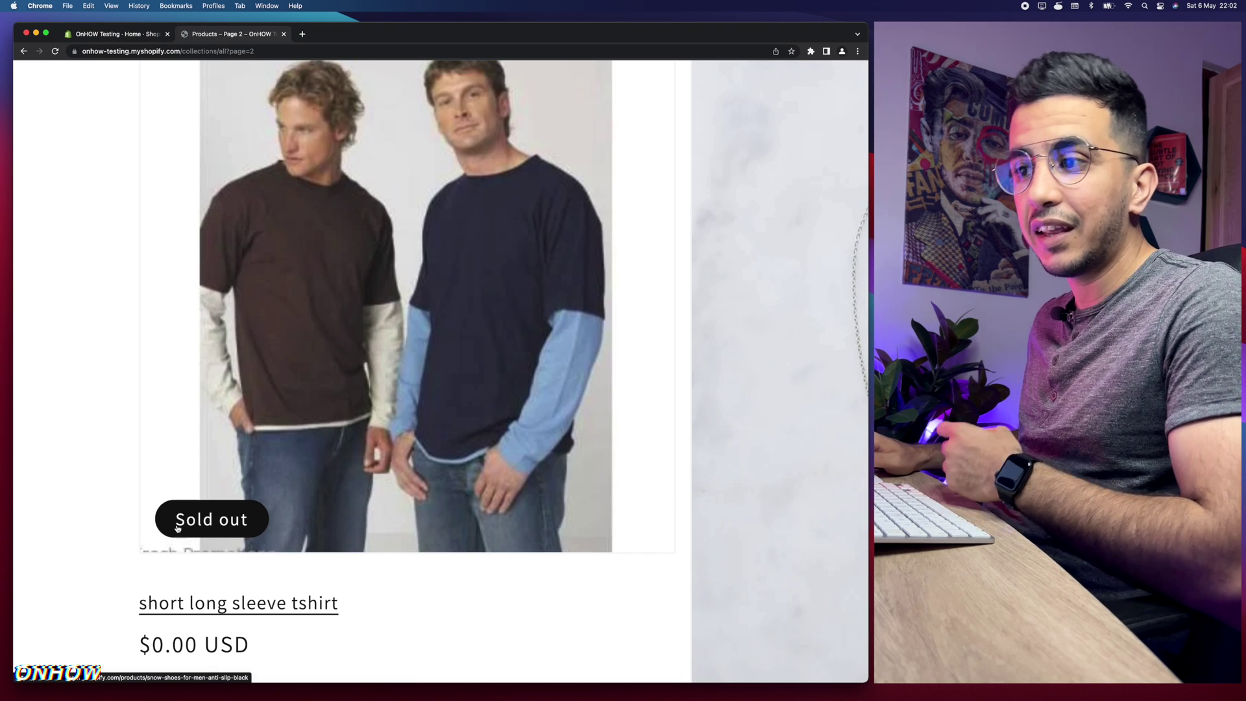
pyautogui.click(419, 321)
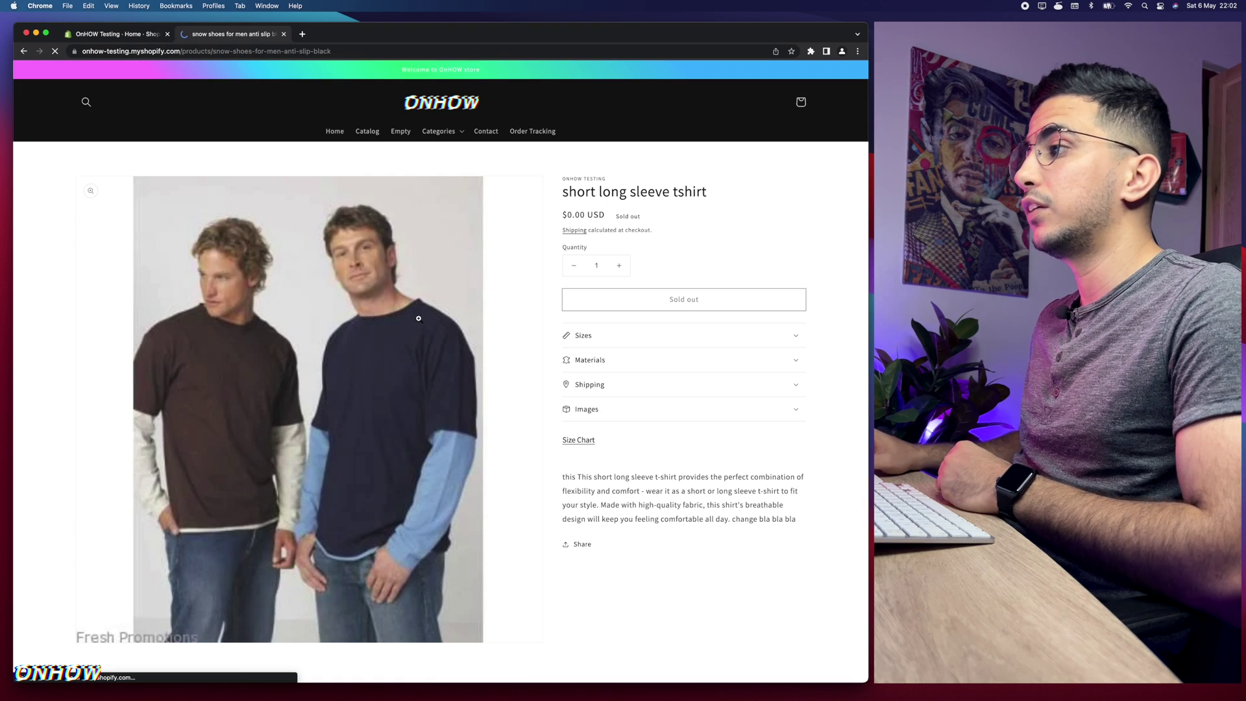
# Inspect the product's Sold out label and button, reset the zoom, and return to the catalog.
pyautogui.scroll(5, 698, 305)
pyautogui.hscroll(1, 697, 305)
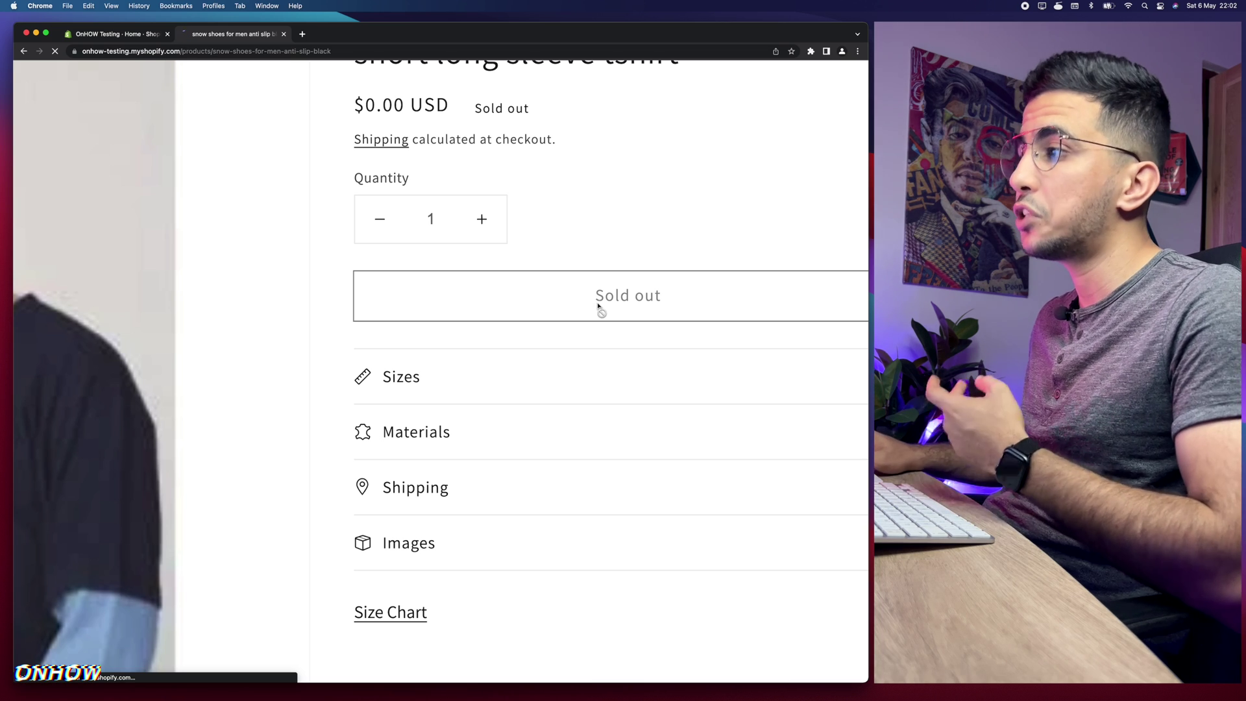
pyautogui.scroll(2, 600, 306)
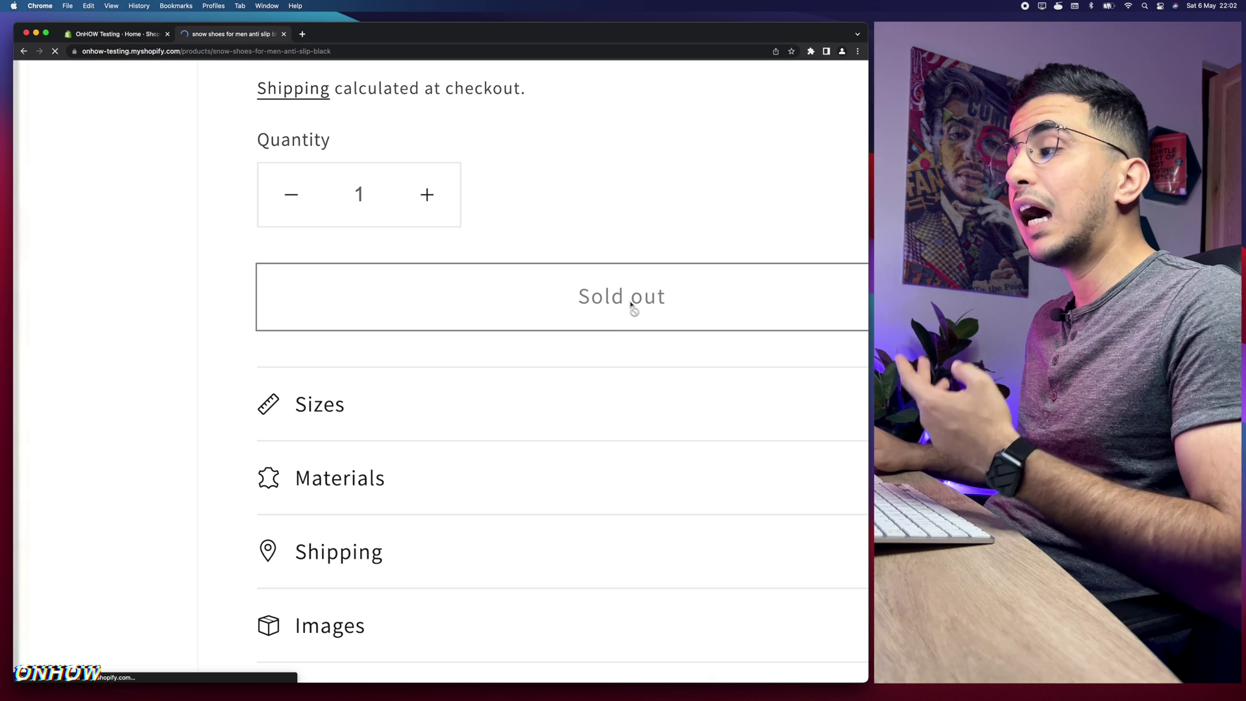
pyautogui.scroll(5, 631, 306)
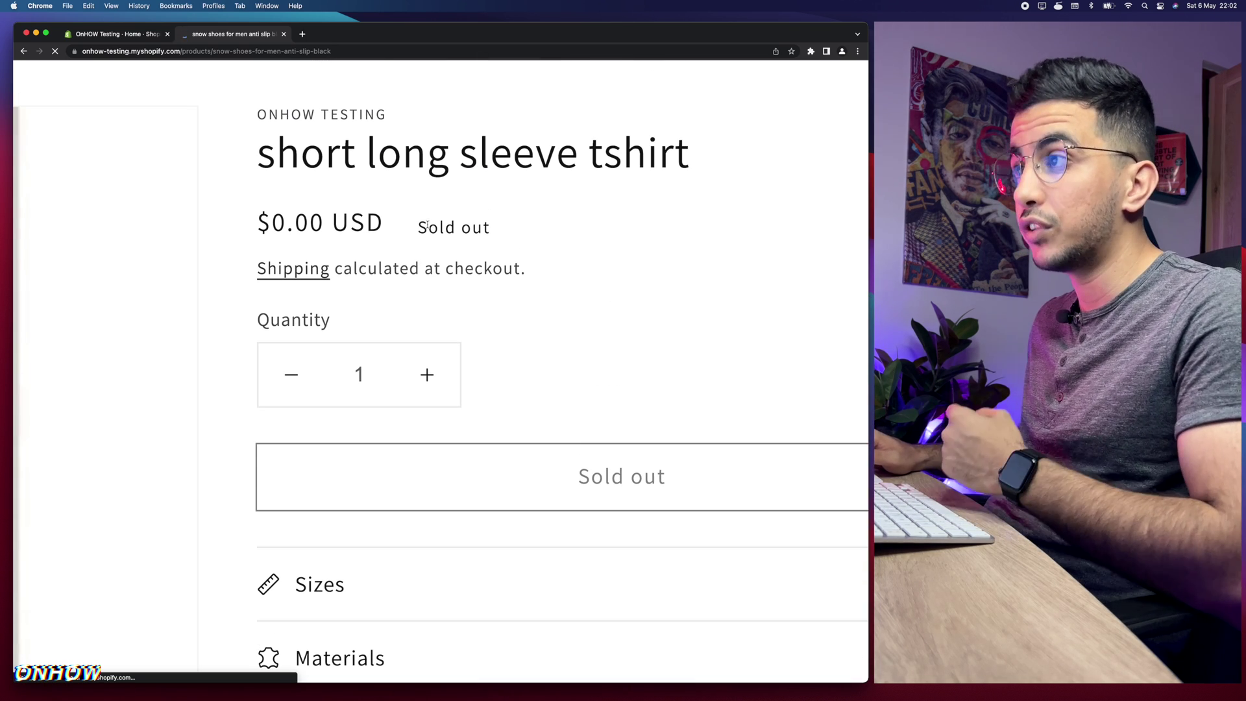
pyautogui.scroll(-3, 542, 231)
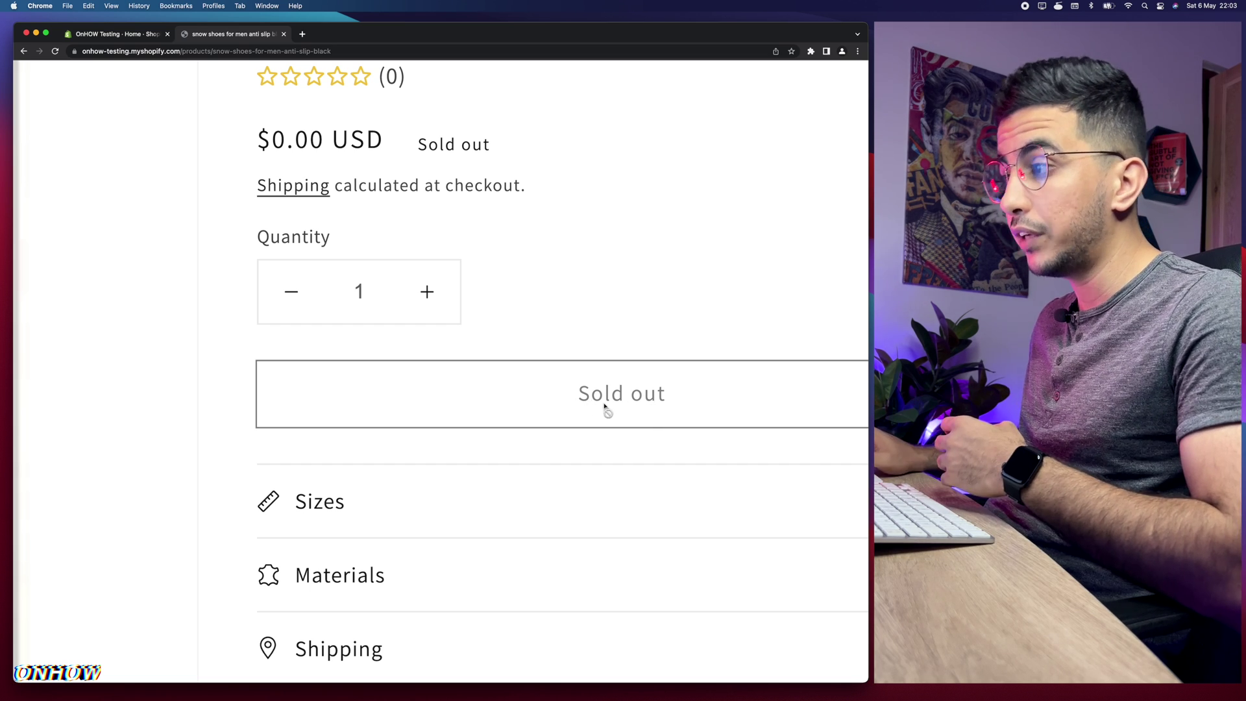
pyautogui.press('super+0')
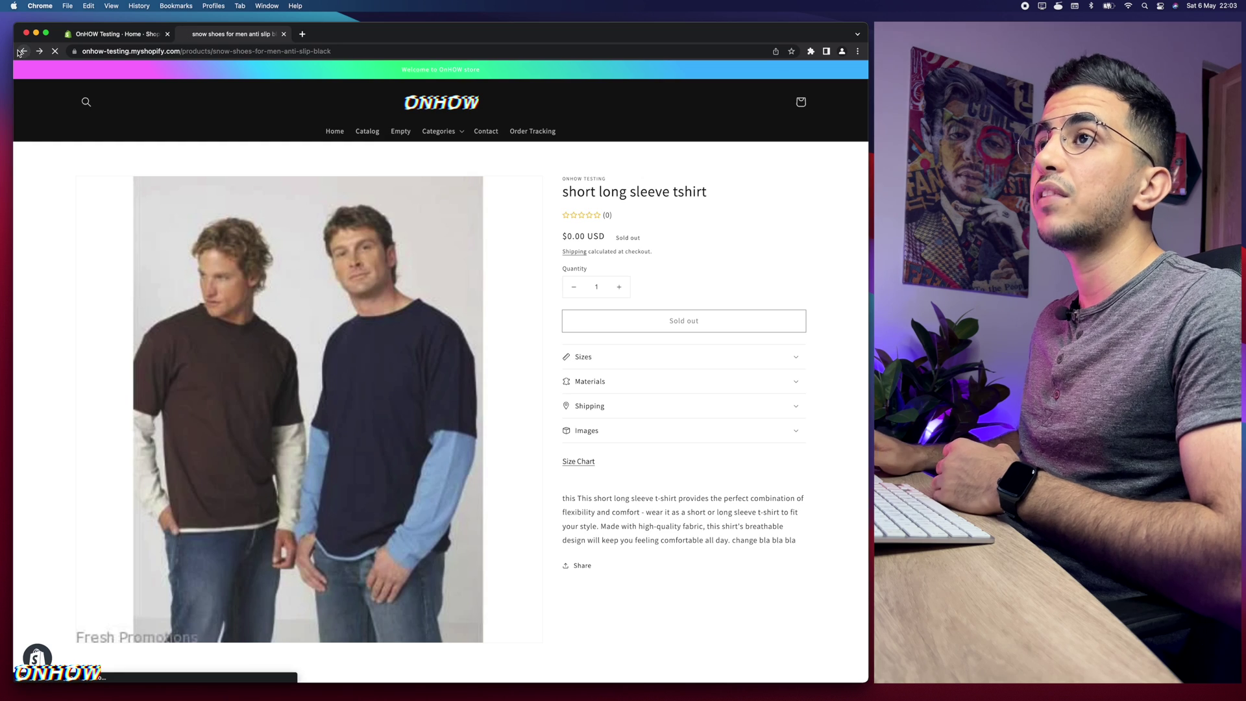
pyautogui.click(24, 51)
# Open the store logo's link in a new tab and switch to the 'Just a Like Please' homepage.
pyautogui.scroll(-2, 180, 402)
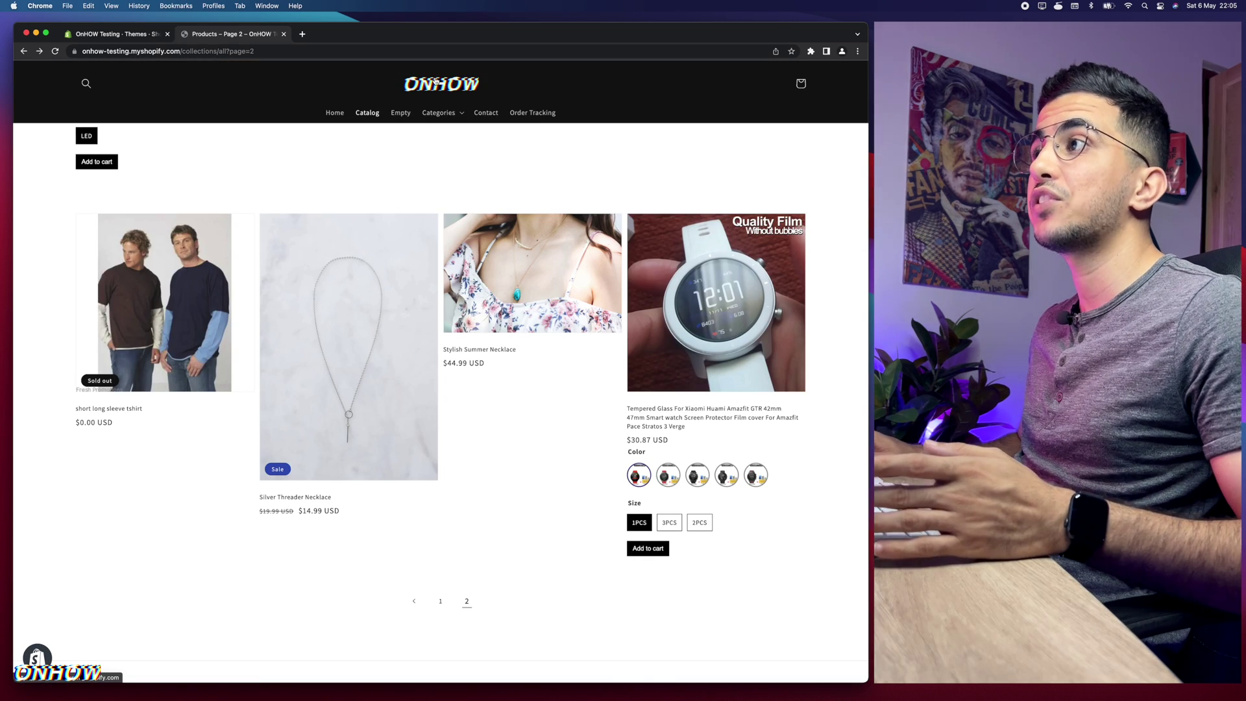
pyautogui.rightClick(441, 81)
pyautogui.click(443, 83)
pyautogui.click(331, 34)
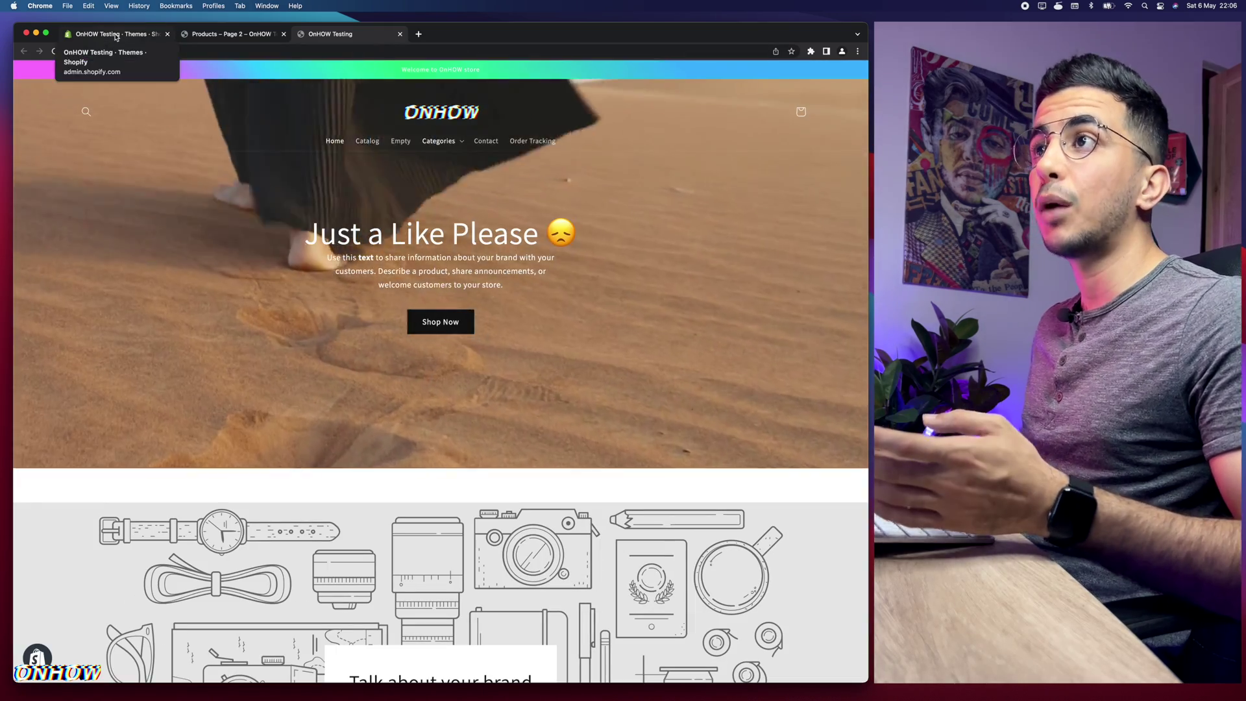
# On the Themes admin page, choose Edit code for the current Dawn theme.
pyautogui.click(116, 37)
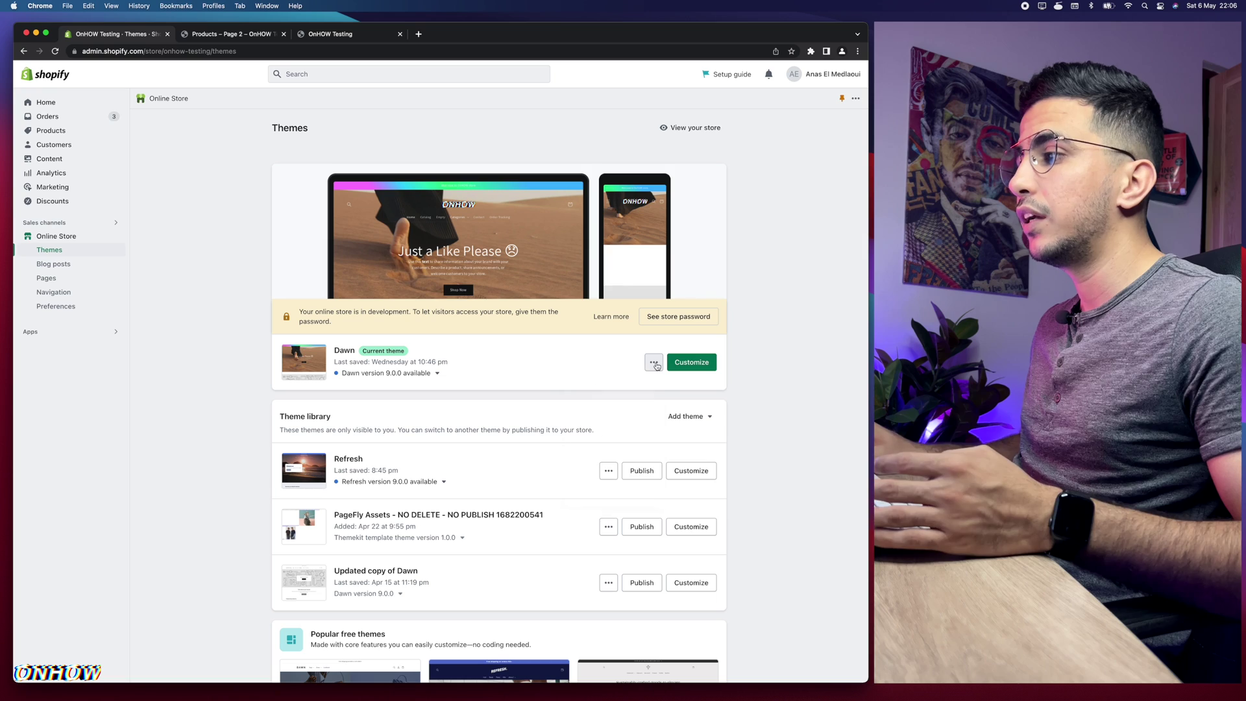
pyautogui.click(657, 365)
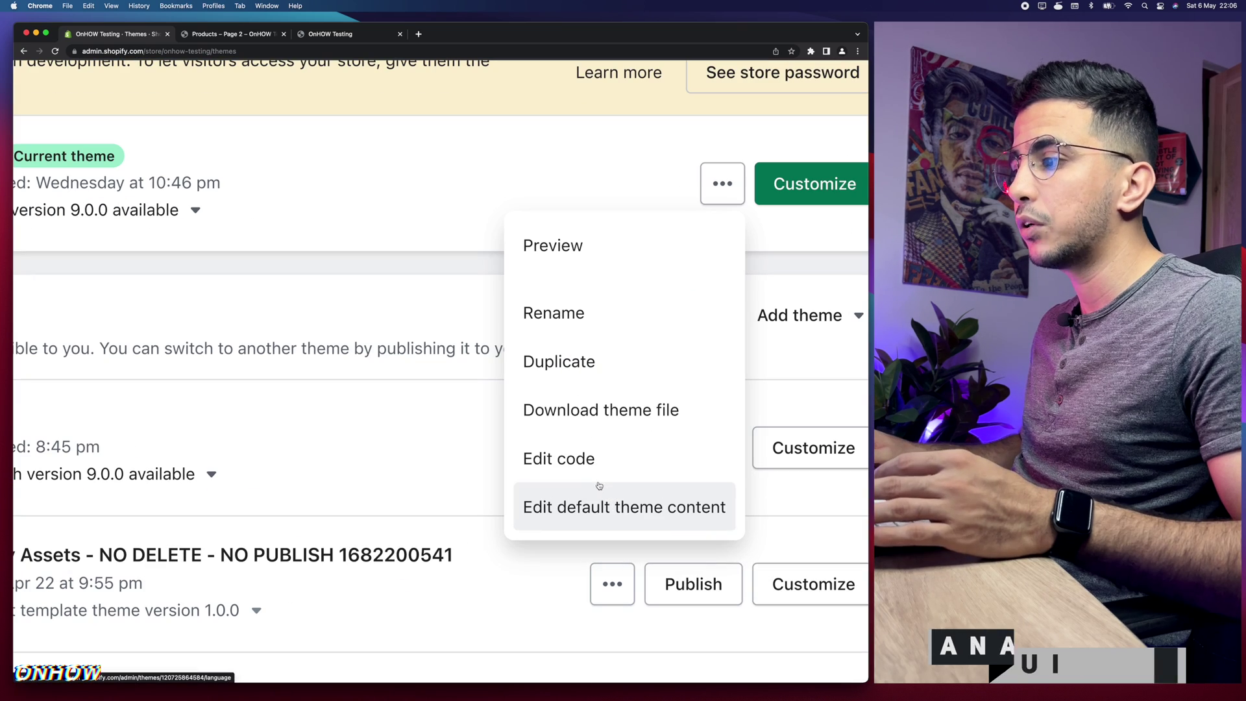
pyautogui.click(584, 460)
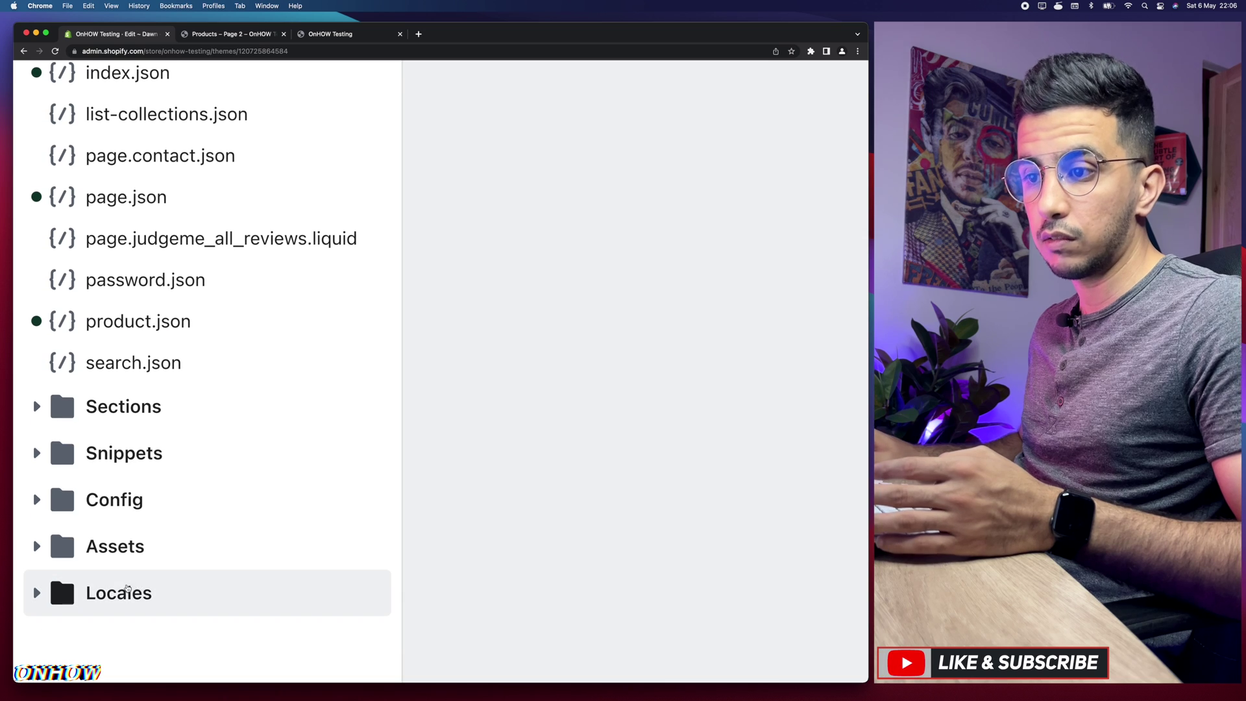
# Expand the Locales folder and scroll the file list down to en.default.json.
pyautogui.click(114, 592)
pyautogui.scroll(-5, 114, 592)
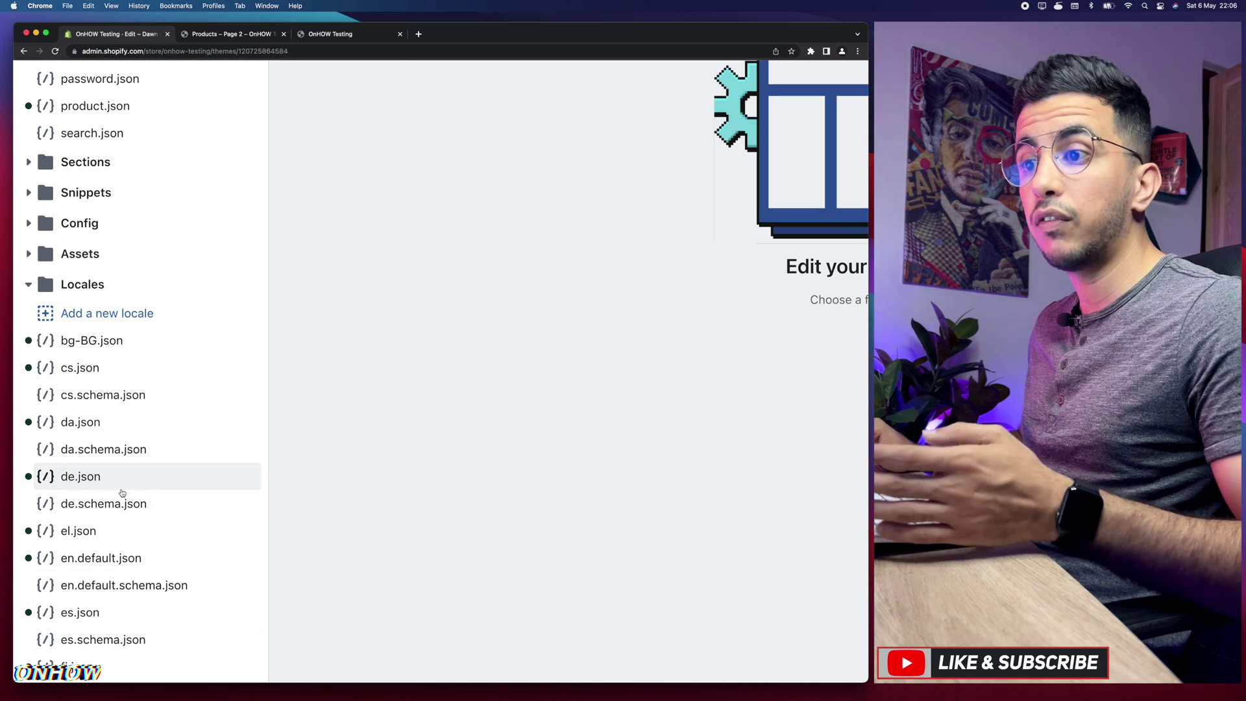
pyautogui.scroll(-2, 122, 493)
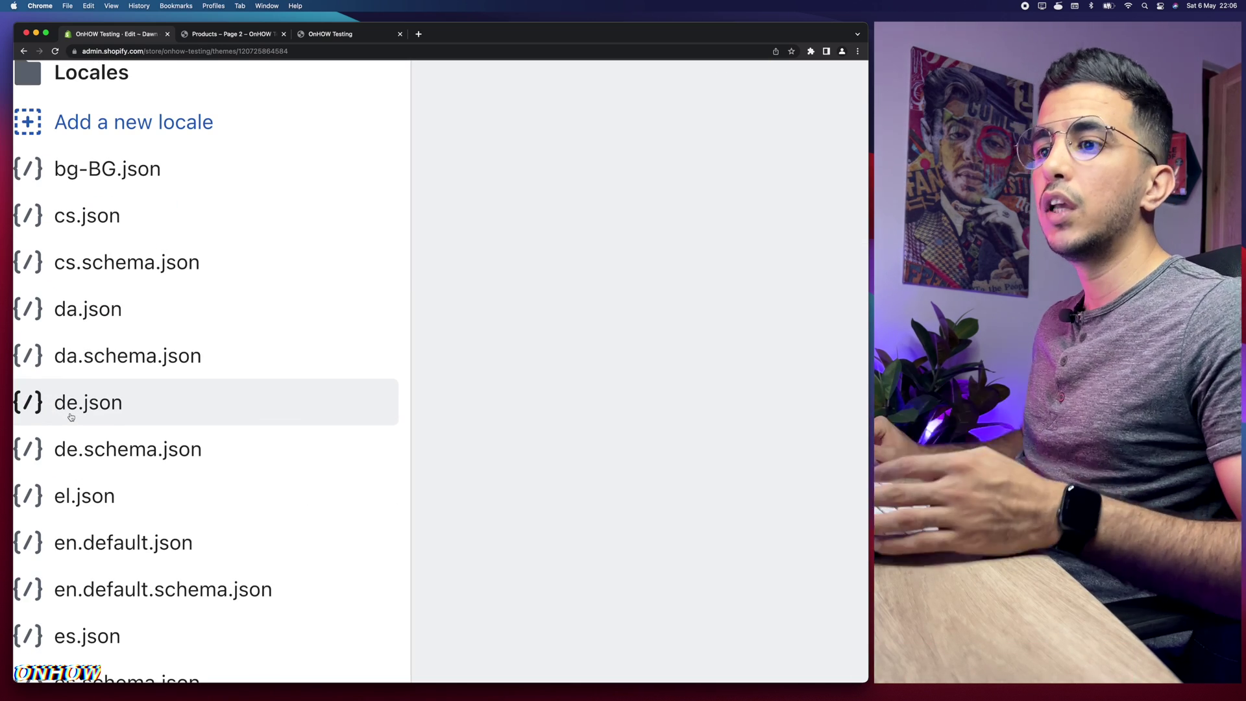
pyautogui.scroll(-1, 72, 409)
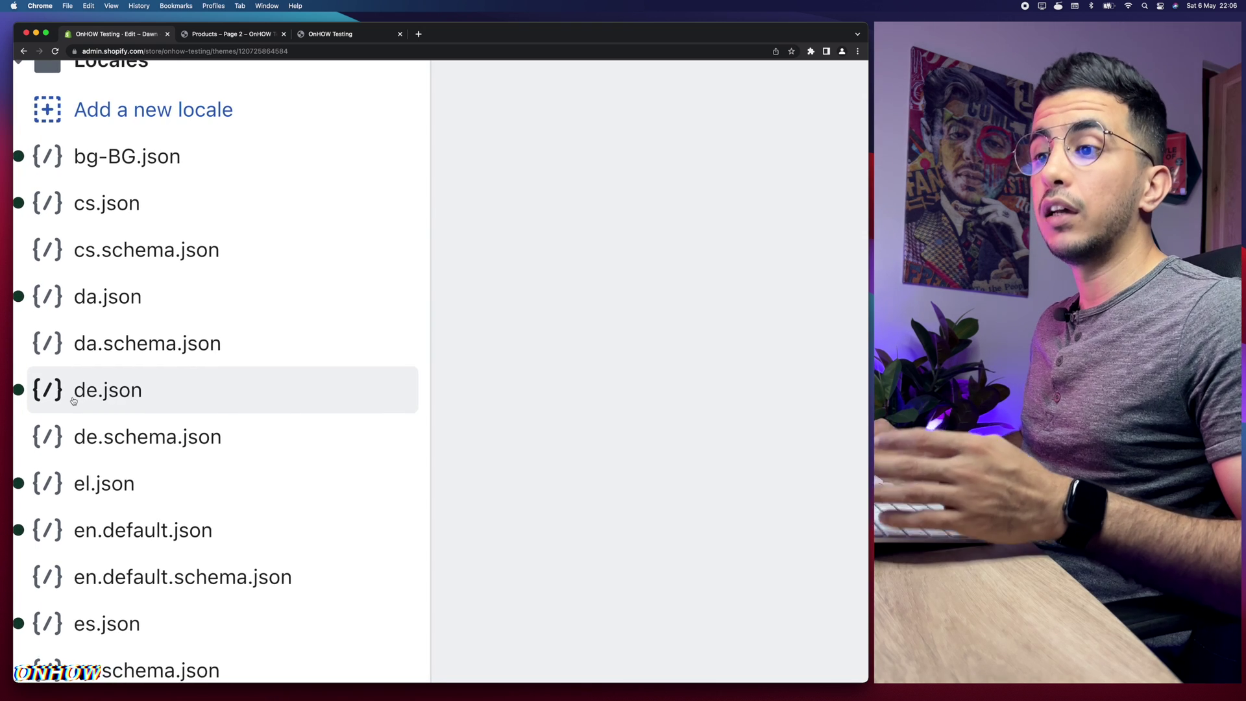
pyautogui.scroll(-4, 91, 401)
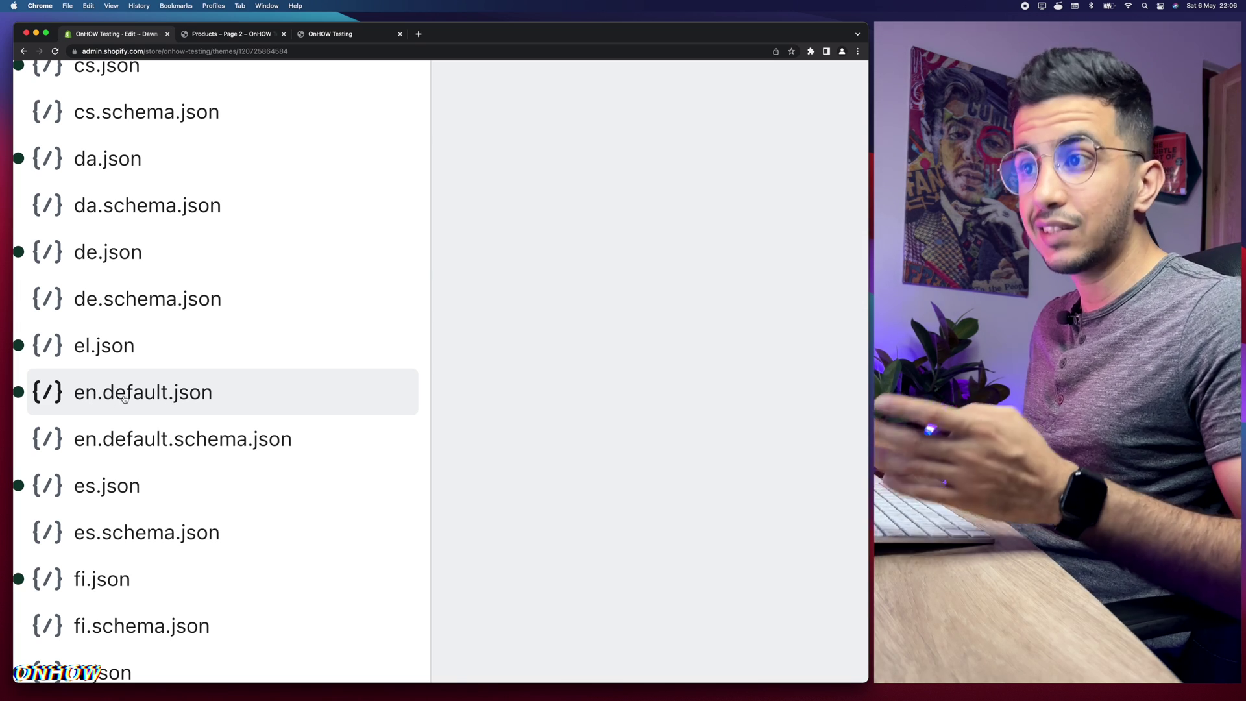
# Open en.default.json and scroll to line 134, "sold_out": "Sold out".
pyautogui.click(125, 398)
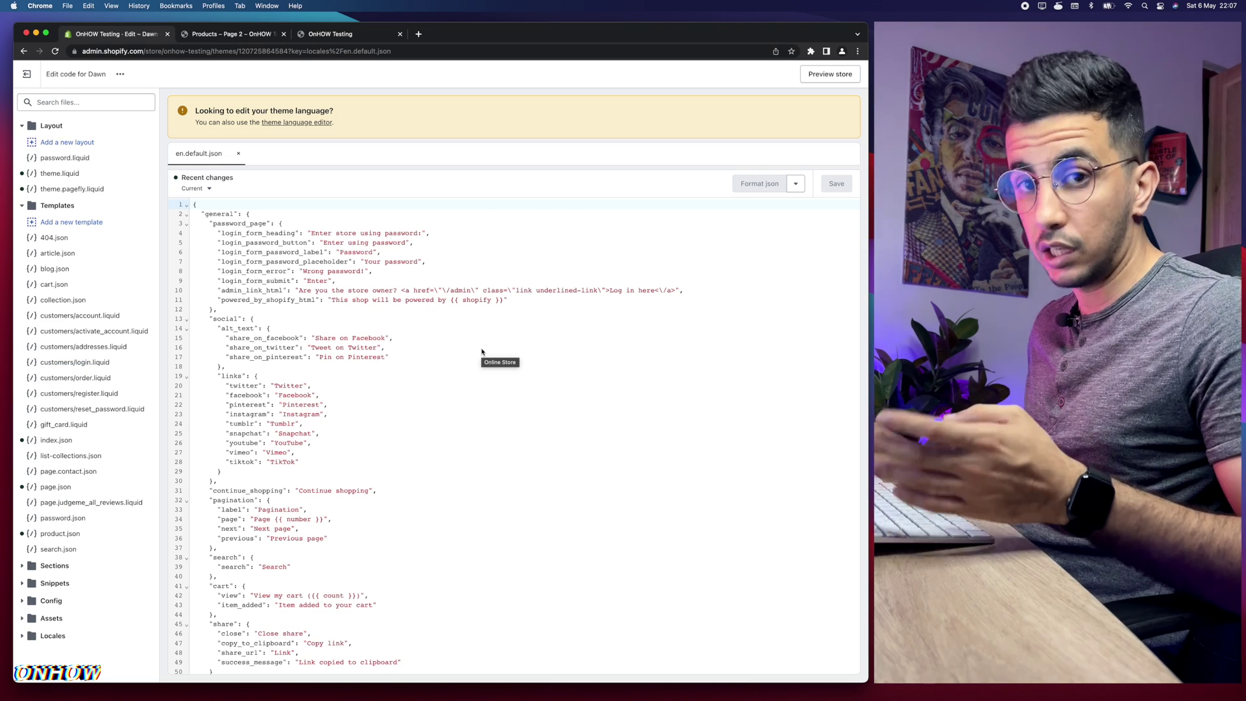
pyautogui.scroll(-5, 466, 441)
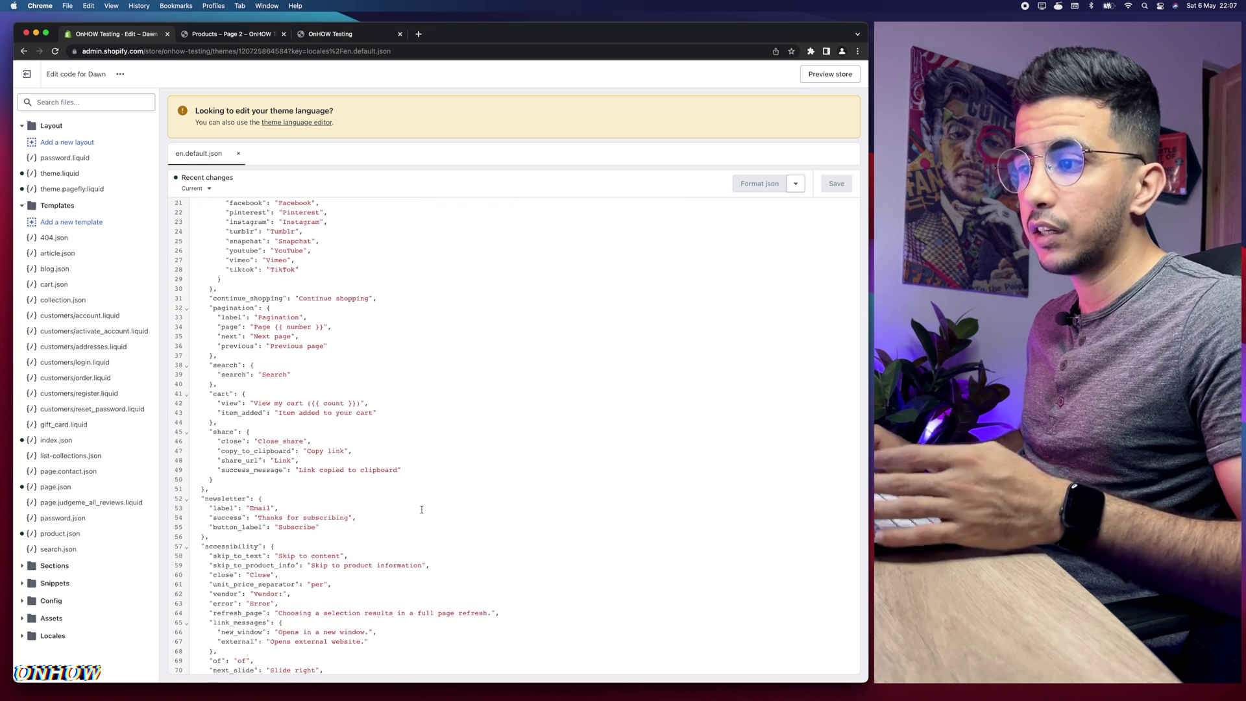
pyautogui.scroll(-10, 420, 511)
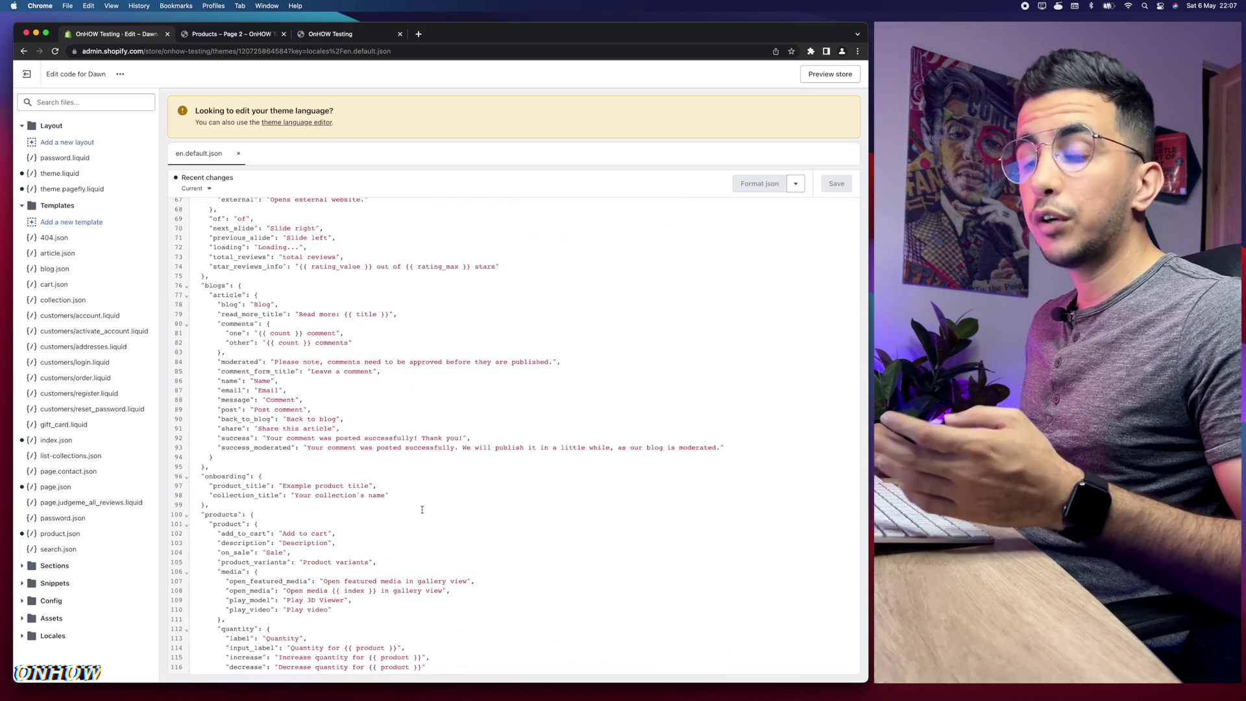
pyautogui.scroll(-3, 422, 510)
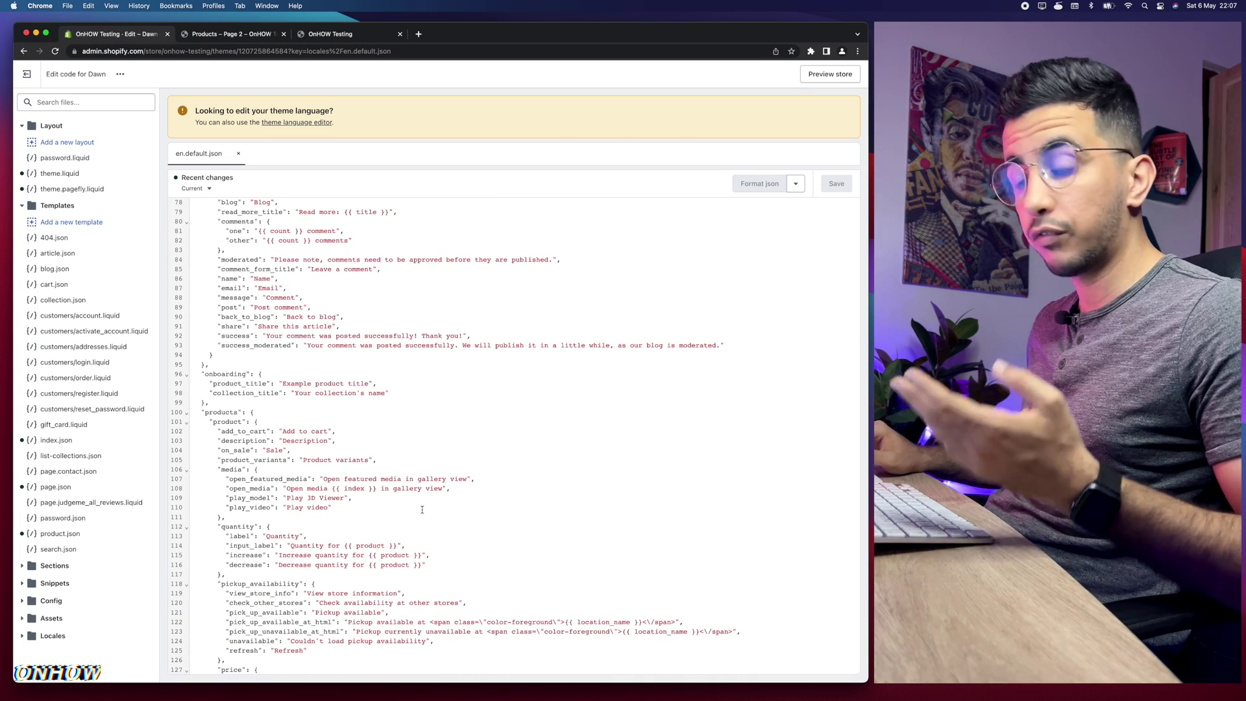
pyautogui.scroll(-6, 422, 510)
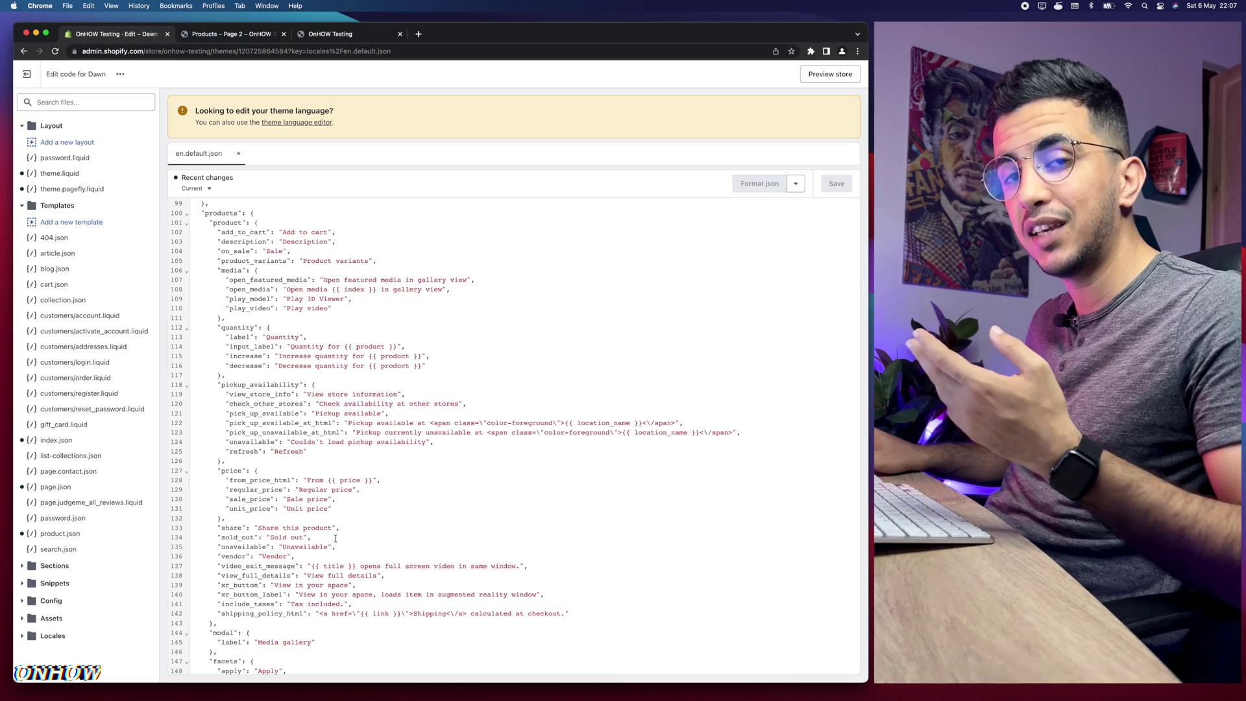
pyautogui.scroll(5, 236, 537)
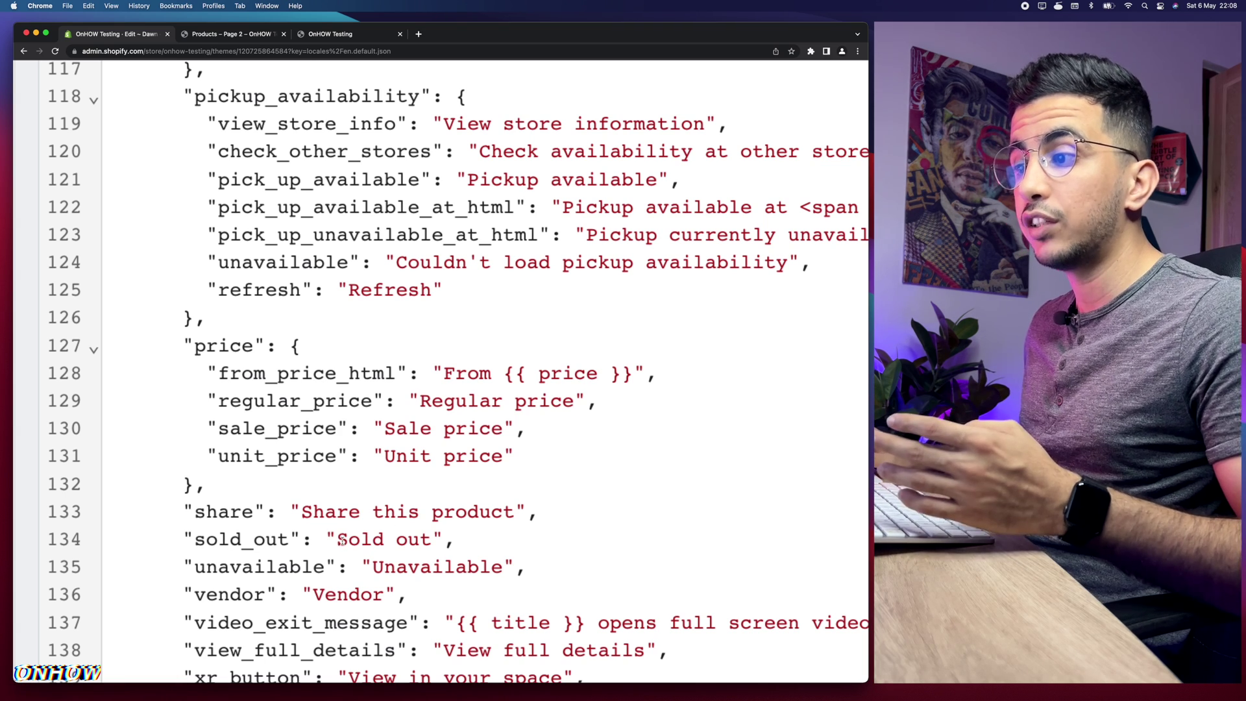
# Overwrite the 'Sold out' value on line 134 with the new phrase 'Hit That Like Please'.
pyautogui.click(375, 544)
pyautogui.moveTo(432, 467); pyautogui.dragTo(336, 466)
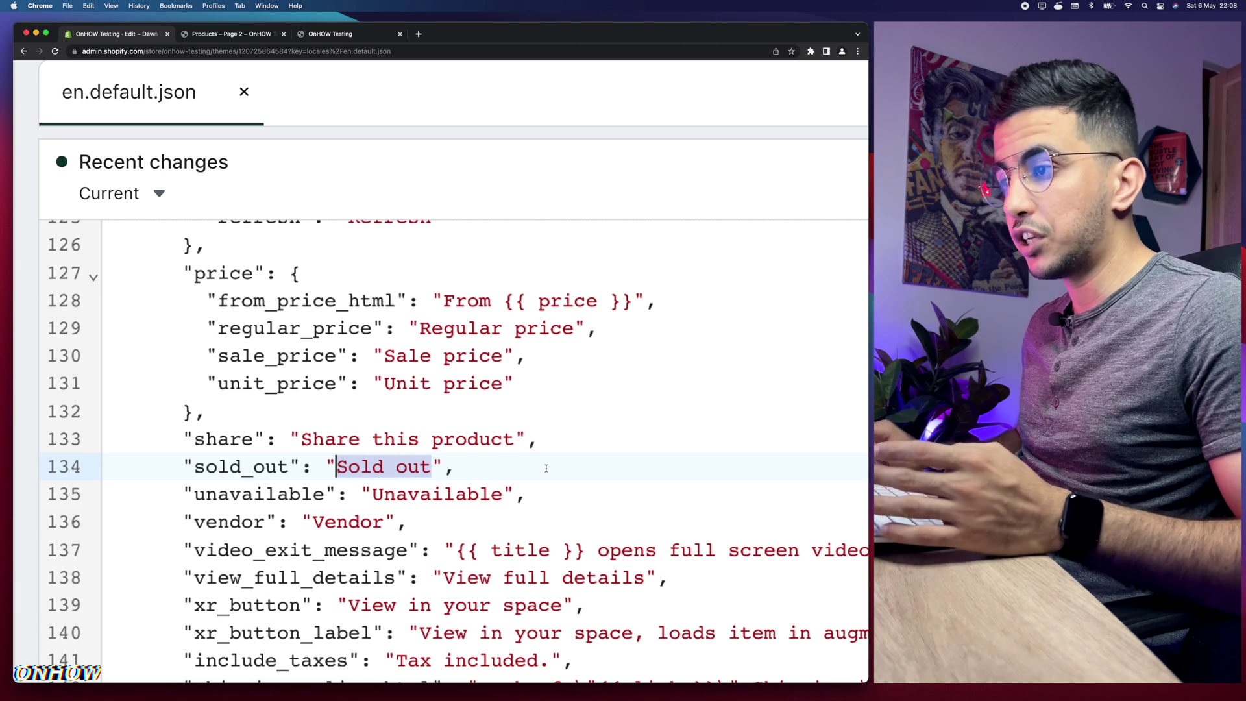
pyautogui.write('Bitti ')
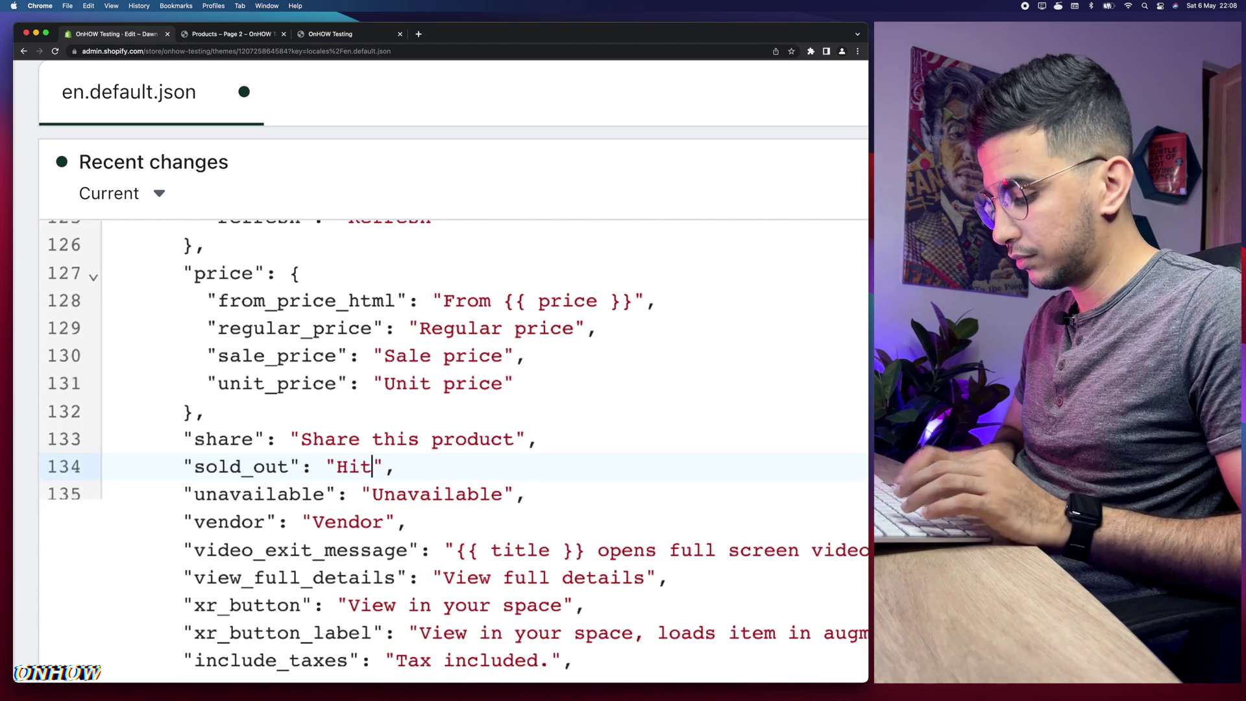
pyautogui.write('Stokta yok')
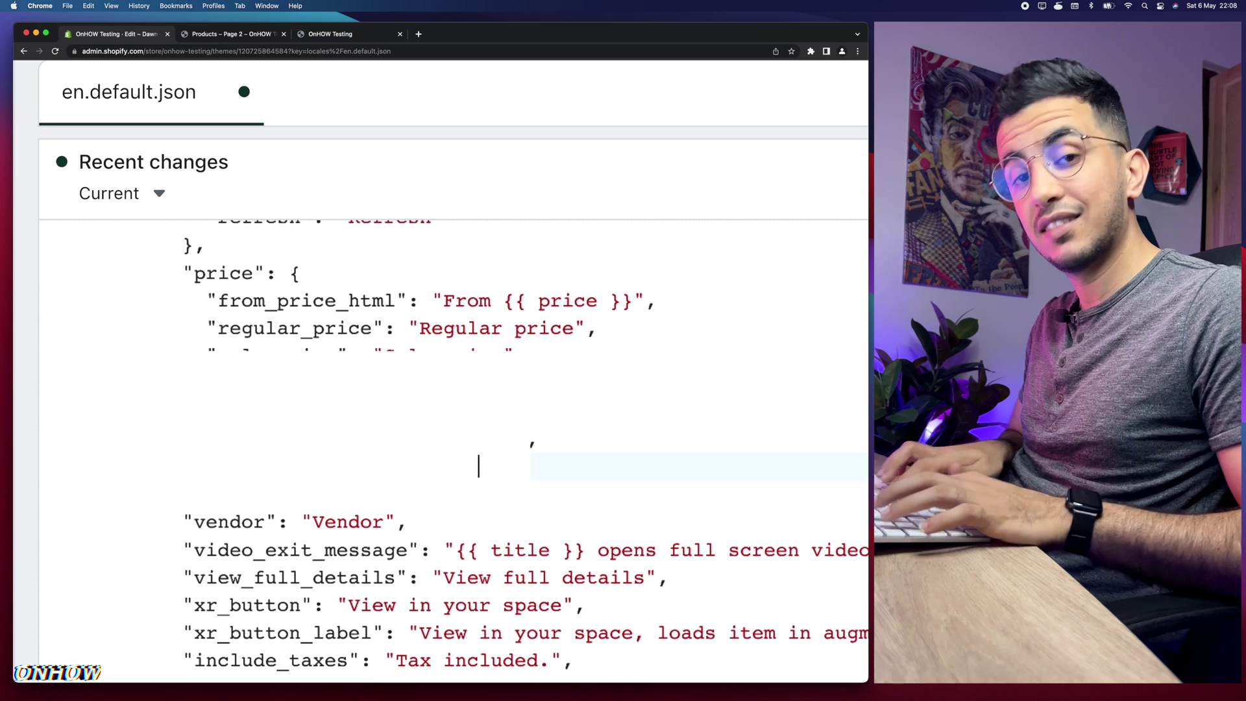
pyautogui.write('stok')
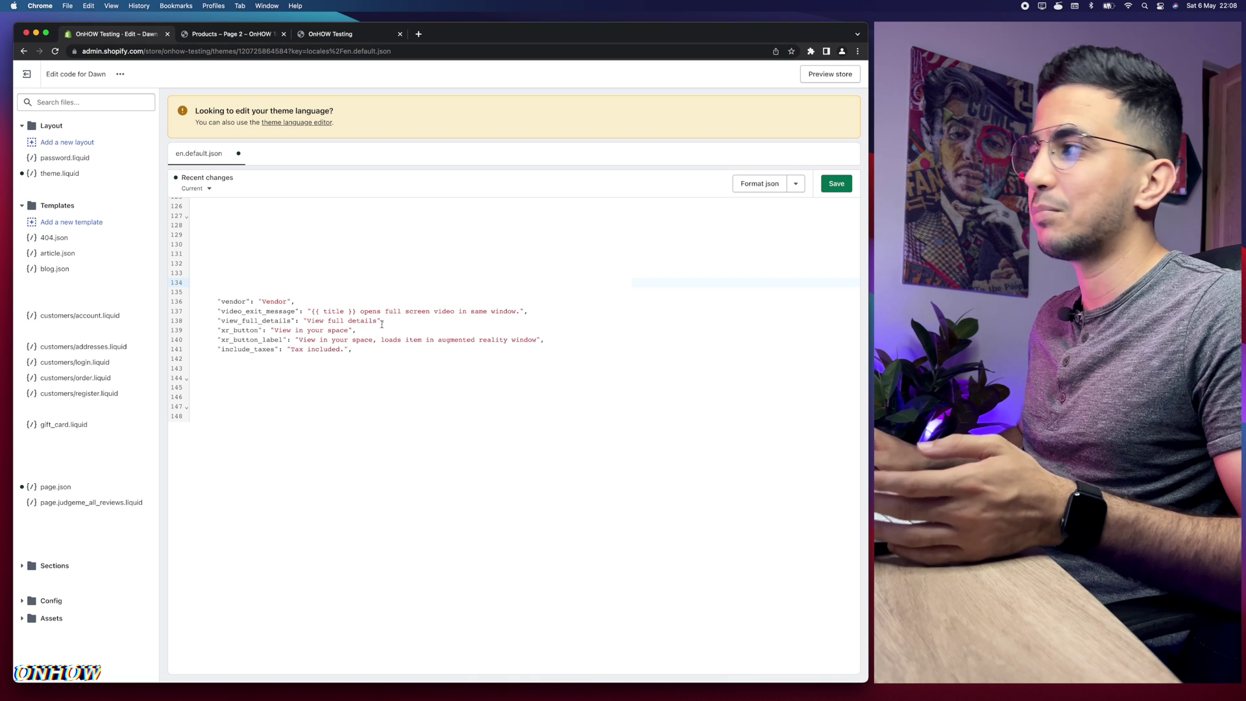
# Save en.default.json and confirm the Asset saved message appears.
pyautogui.click(839, 185)
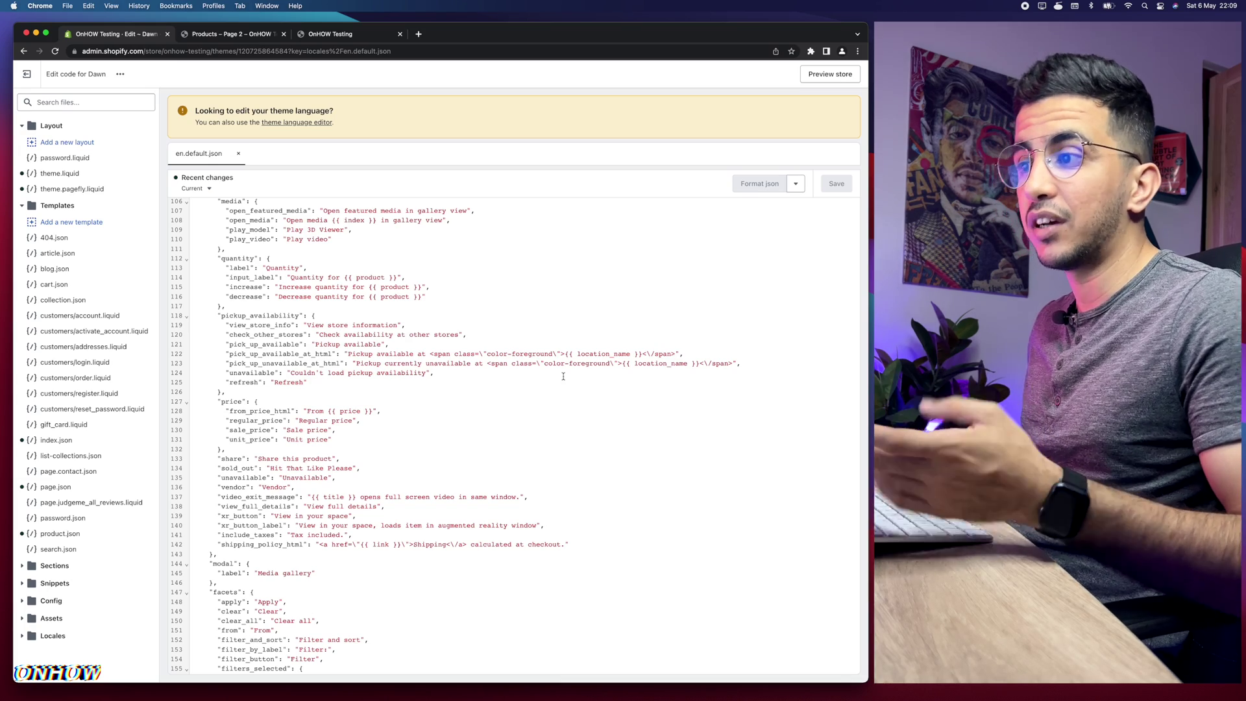
pyautogui.scroll(5, 291, 465)
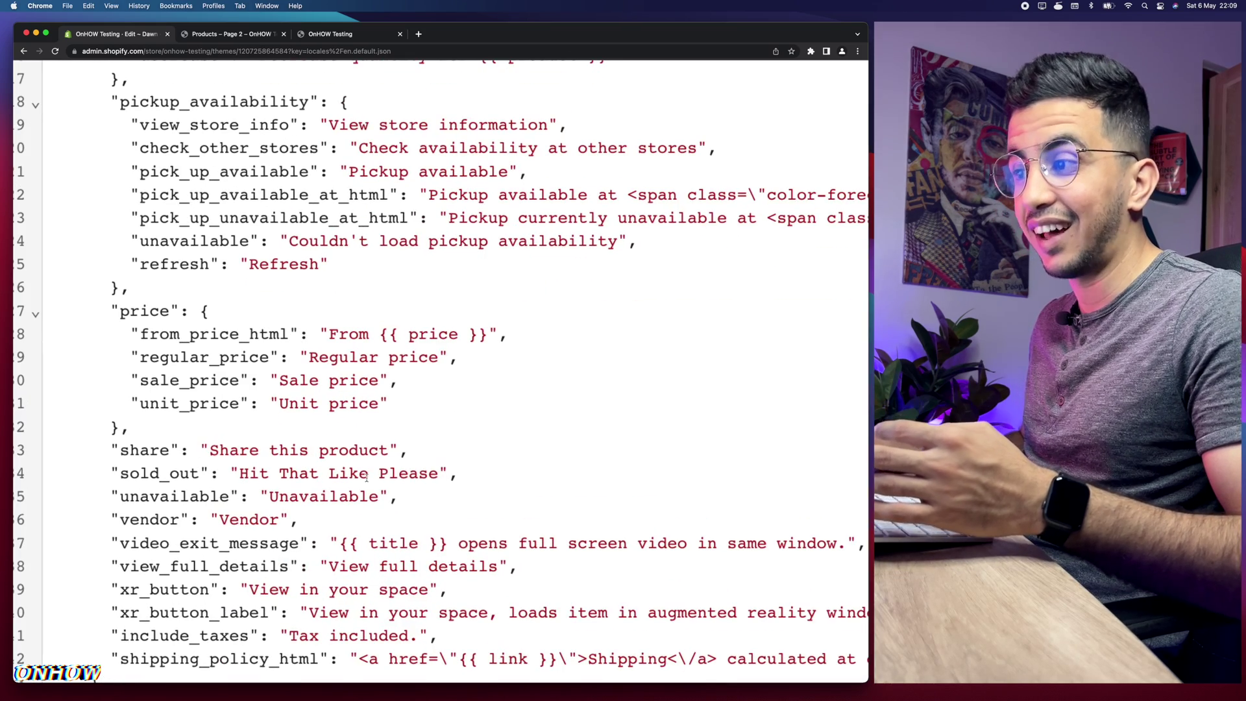
pyautogui.scroll(-5, 383, 476)
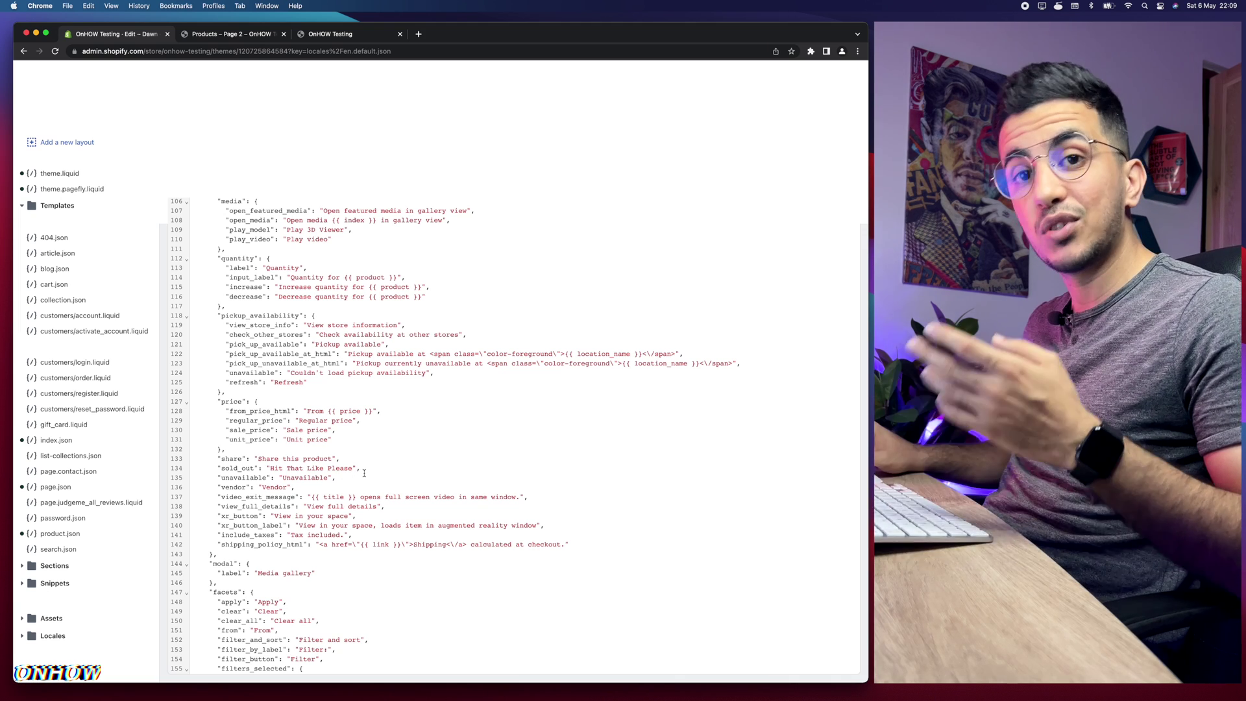
# Reload the Products – Page 2 storefront tab to show the tshirt's updated badge.
pyautogui.click(239, 36)
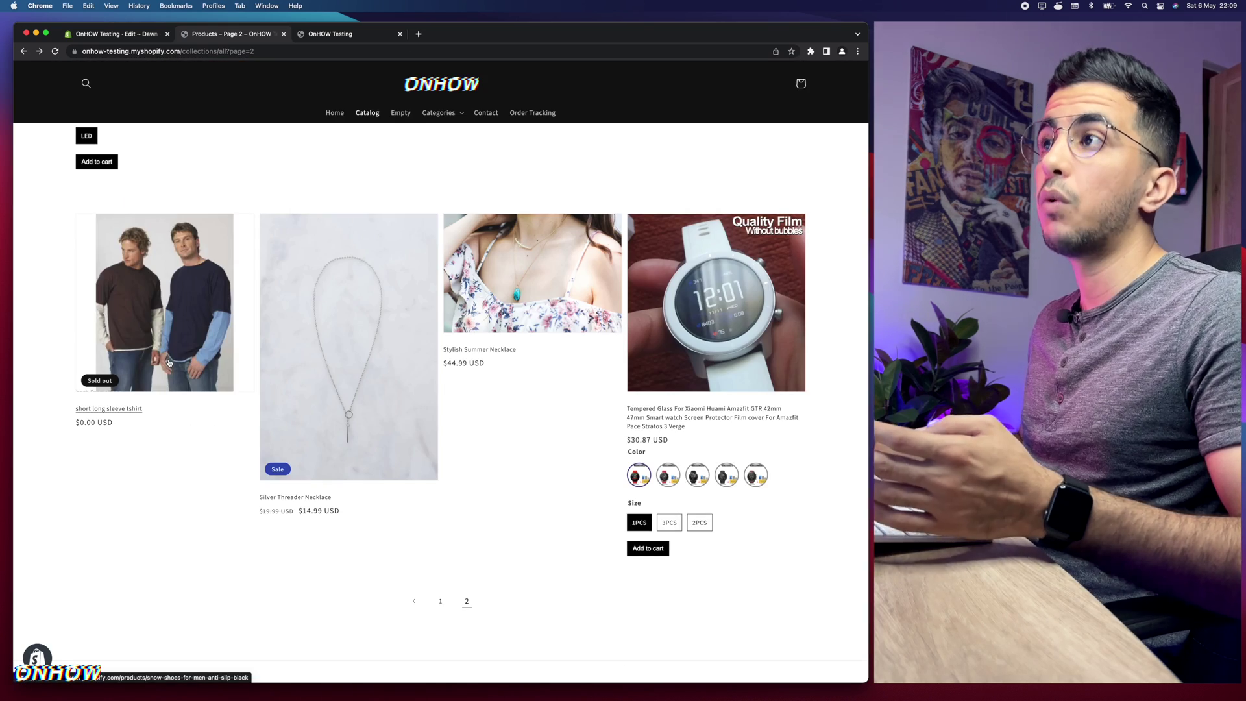
pyautogui.click(321, 51)
pyautogui.press('Return')
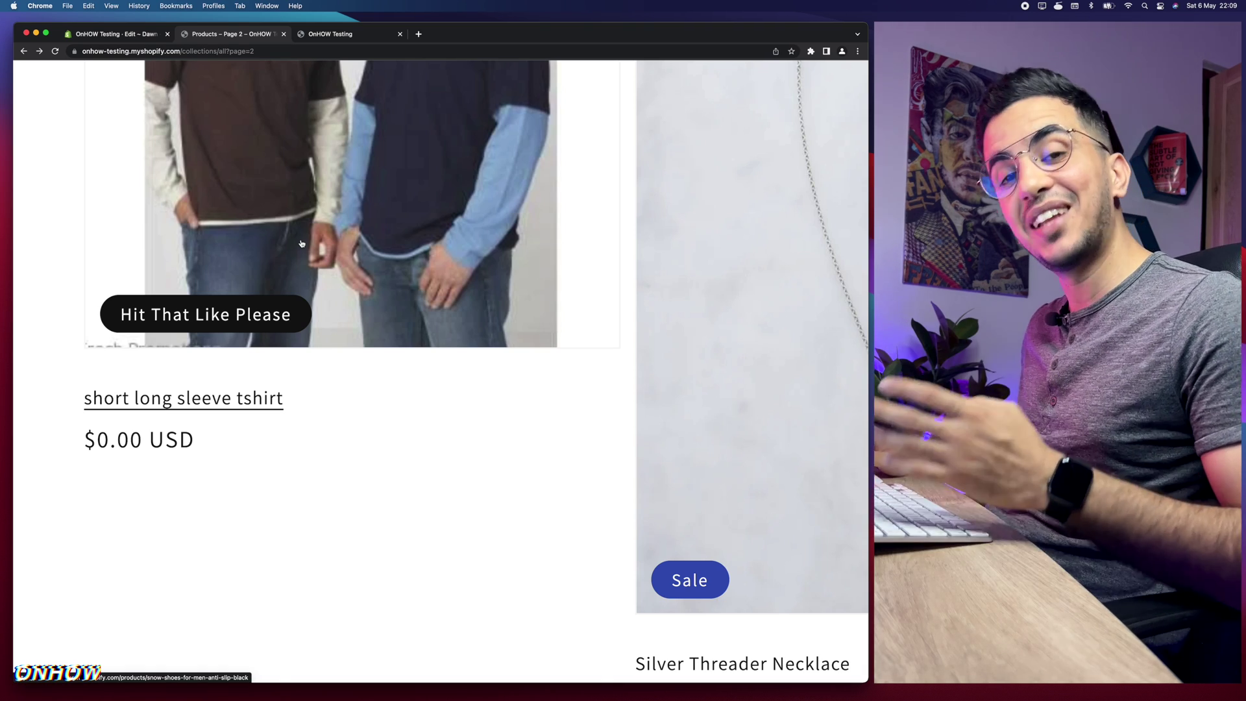
# Open the tshirt's product page and check its disabled button reads 'Hit That Like Please'.
pyautogui.click(290, 242)
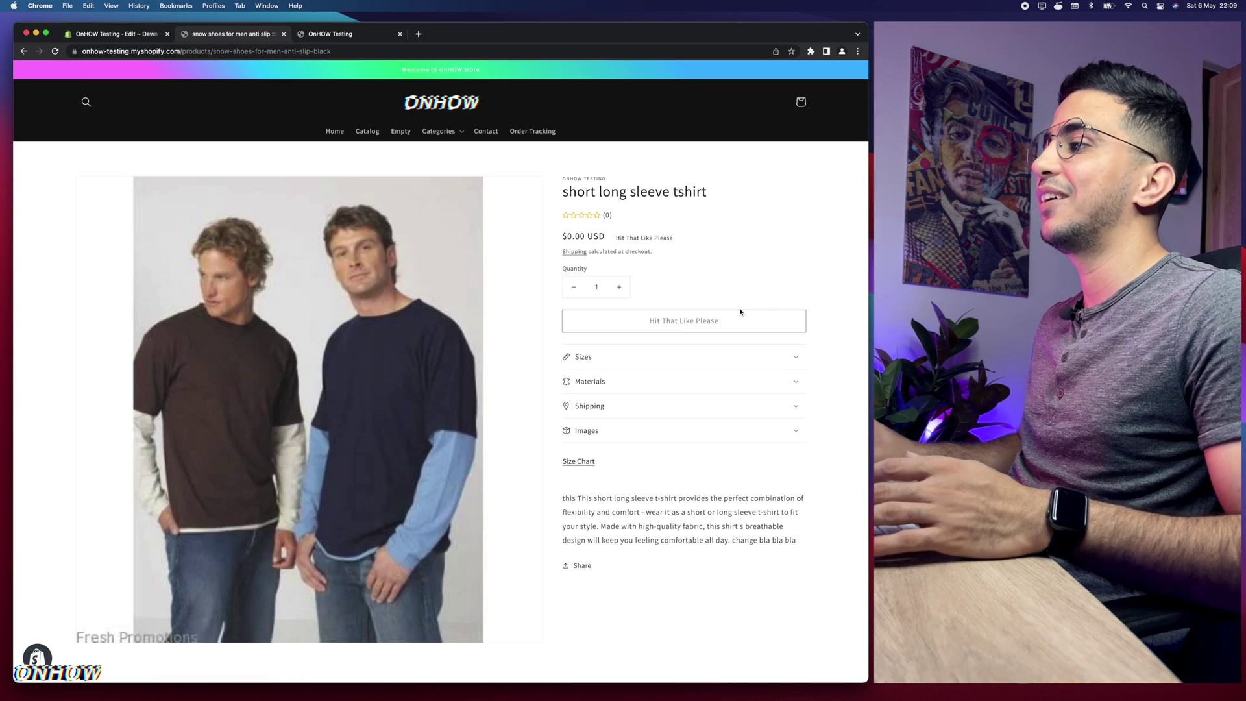
pyautogui.scroll(5, 739, 309)
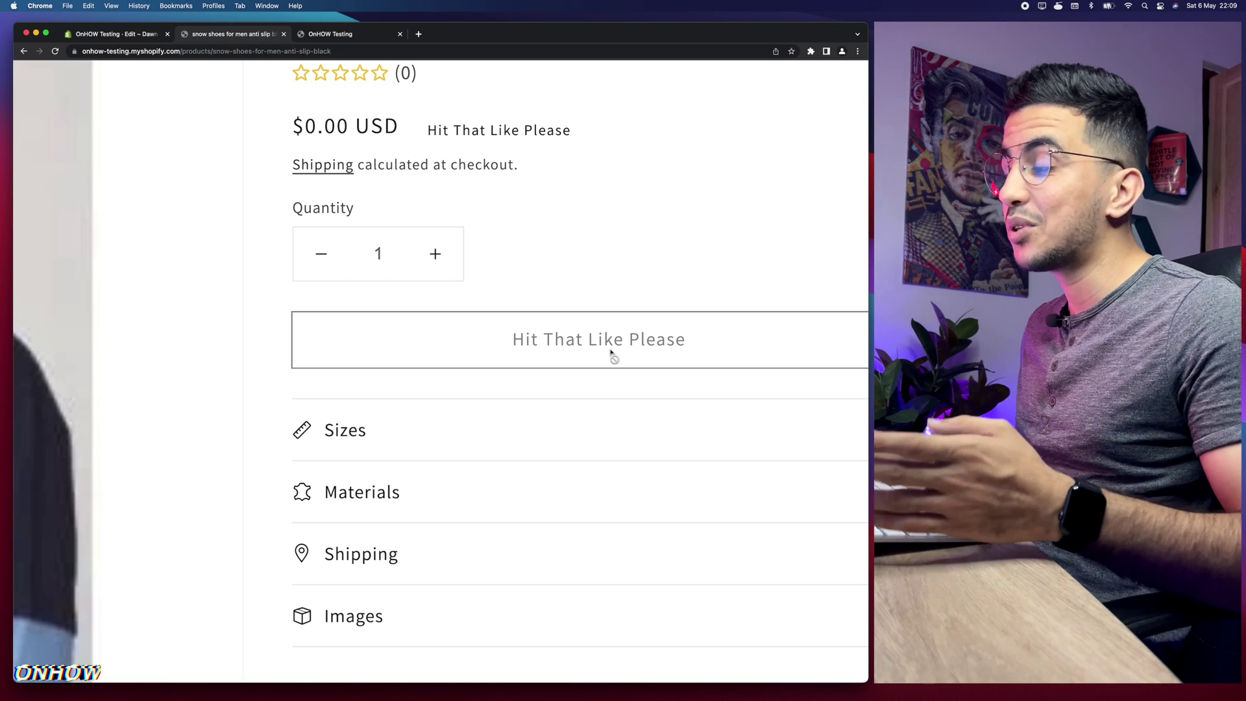
pyautogui.scroll(2, 692, 353)
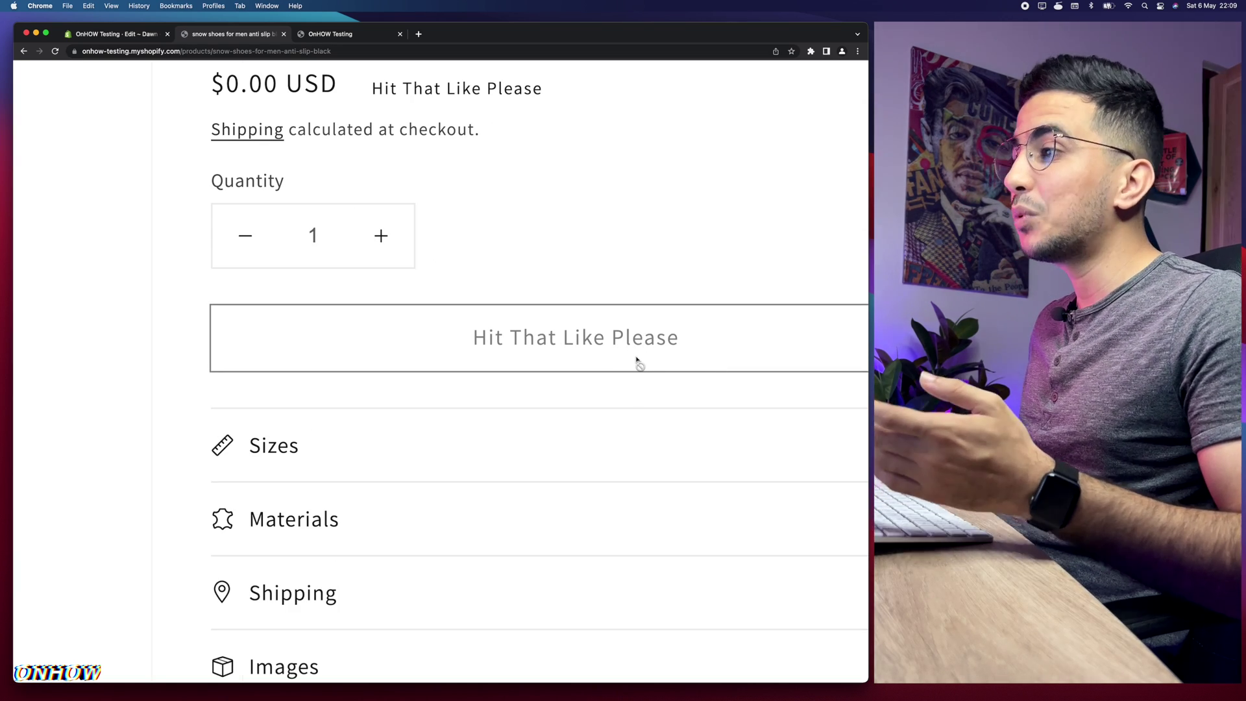
pyautogui.scroll(3, 539, 356)
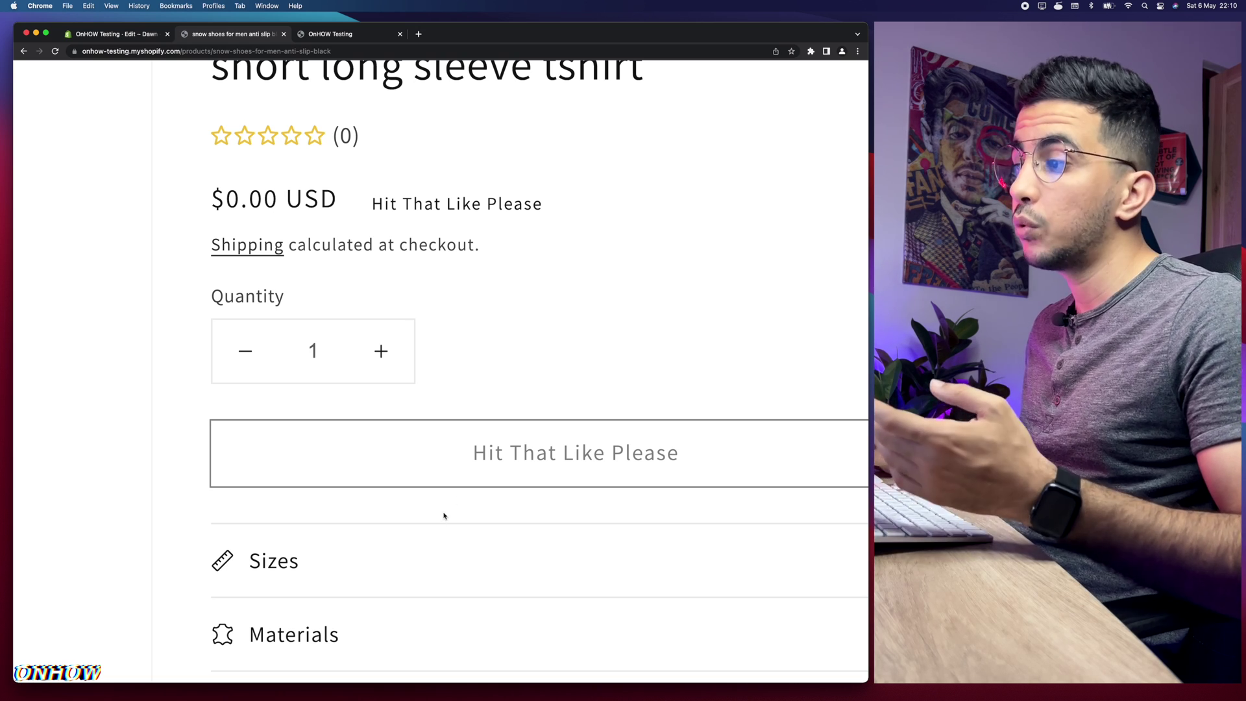
pyautogui.scroll(-2, 473, 479)
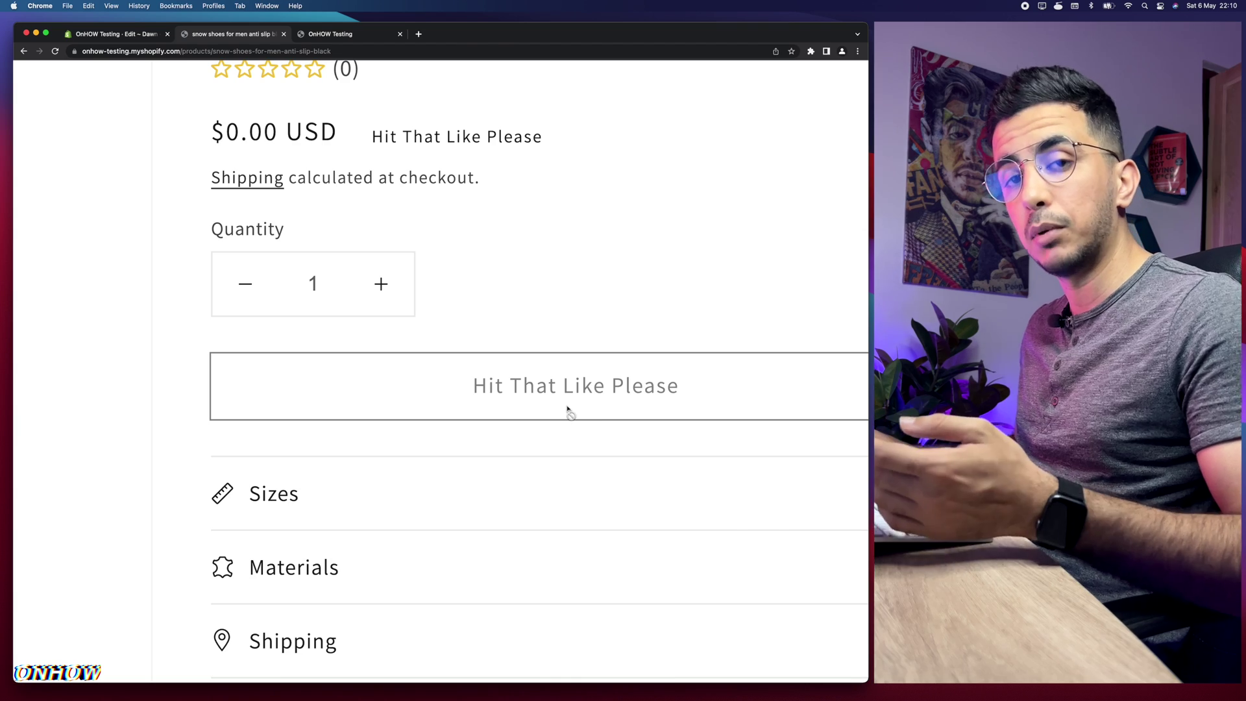
pyautogui.press('super+0')
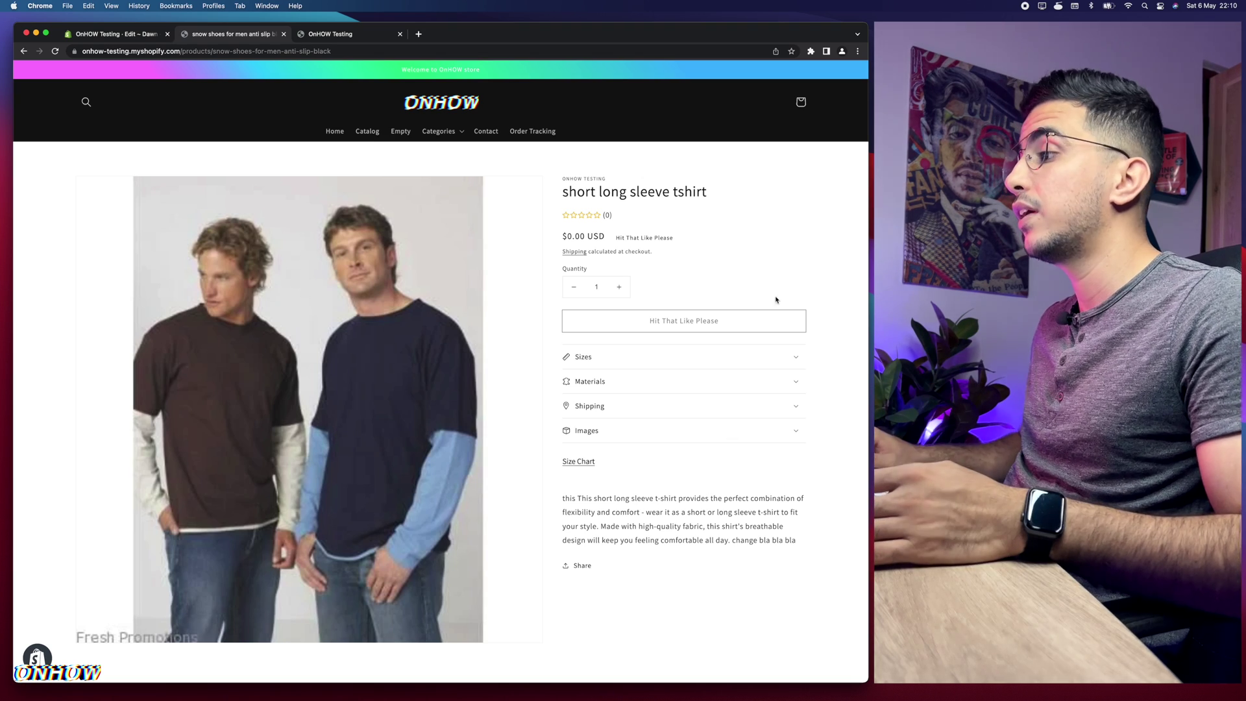
pyautogui.scroll(5, 698, 318)
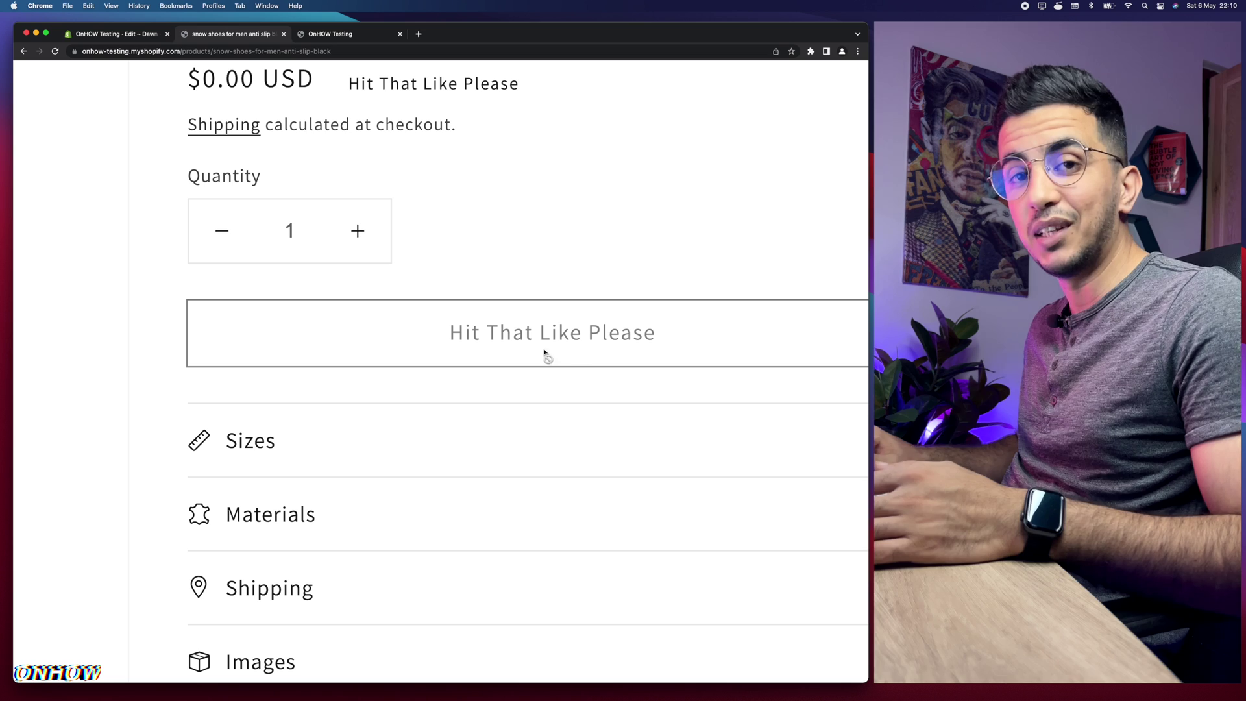